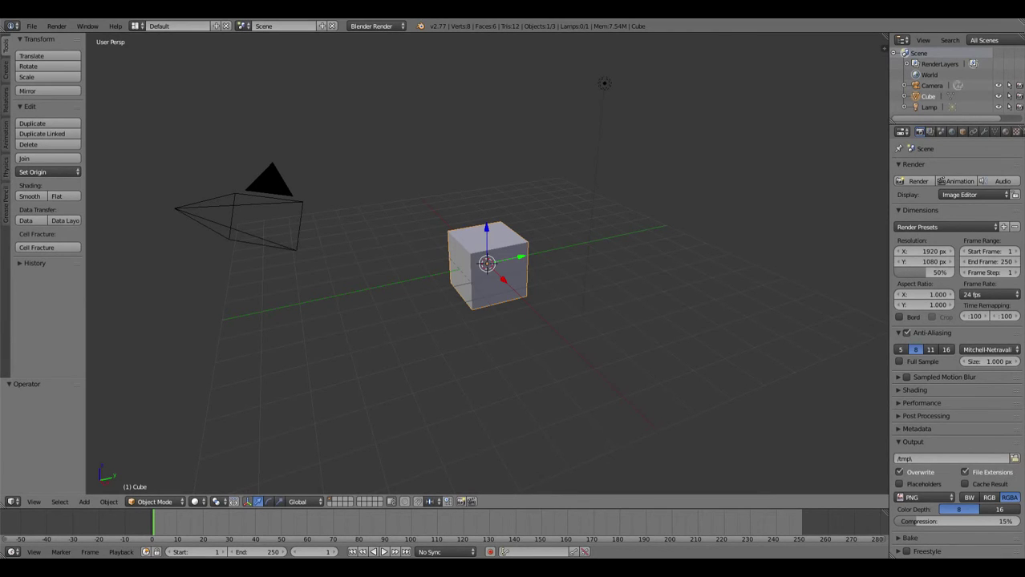
Raise the cube about 2.33 units along Z and shift it about -0.49 units along X.
left_click_drag(486, 231, 490, 162)
middle_click_drag(490, 163, 509, 324)
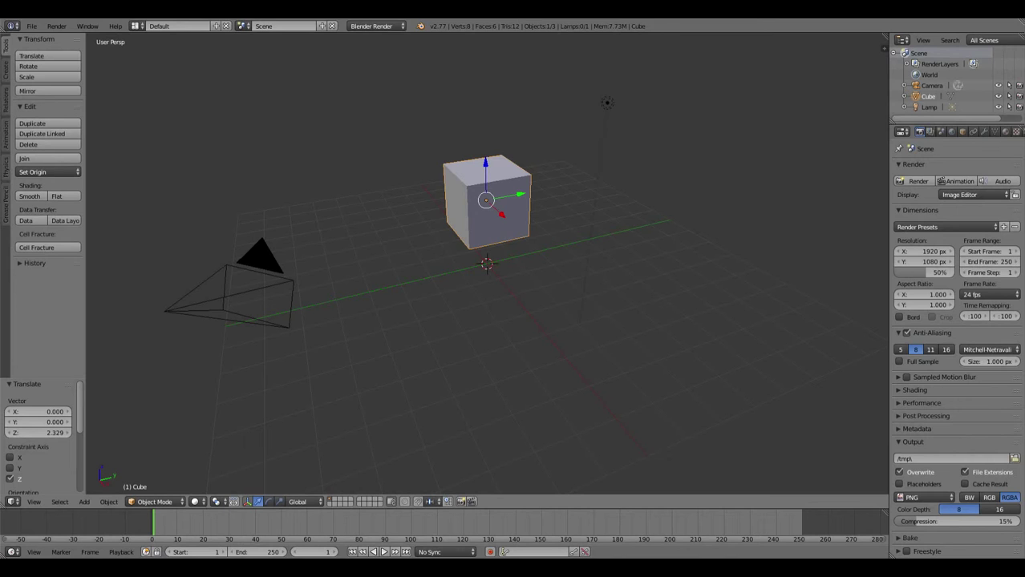
middle_click_drag(768, 213, 746, 223)
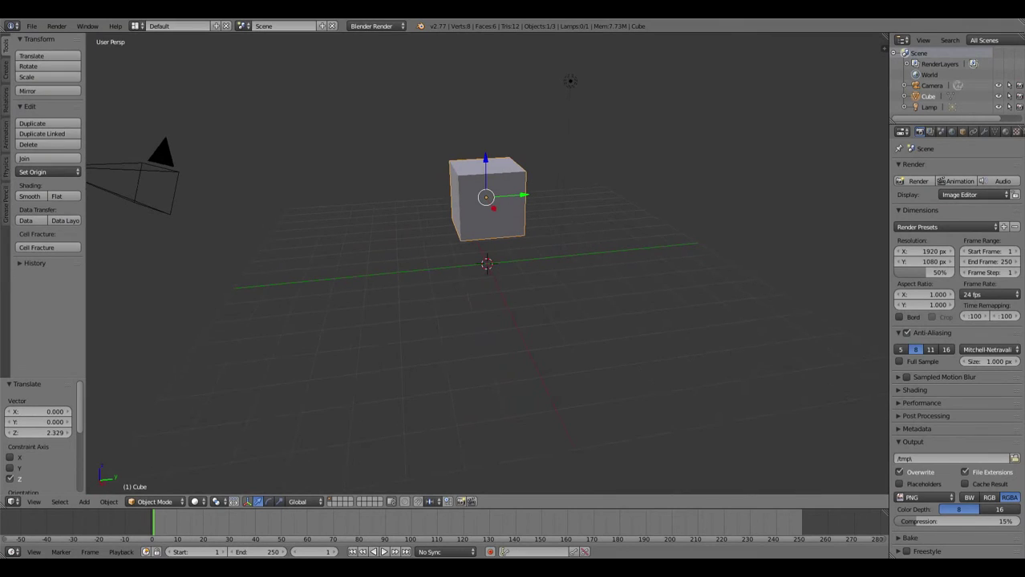
mouse_move(493, 208)
left_mouse_down()
mouse_move(532, 260)
mouse_move(498, 214)
left_mouse_up()
middle_click_drag(498, 214, 553, 345)
left_click_drag(542, 238, 525, 239)
middle_click_drag(526, 238, 562, 230)
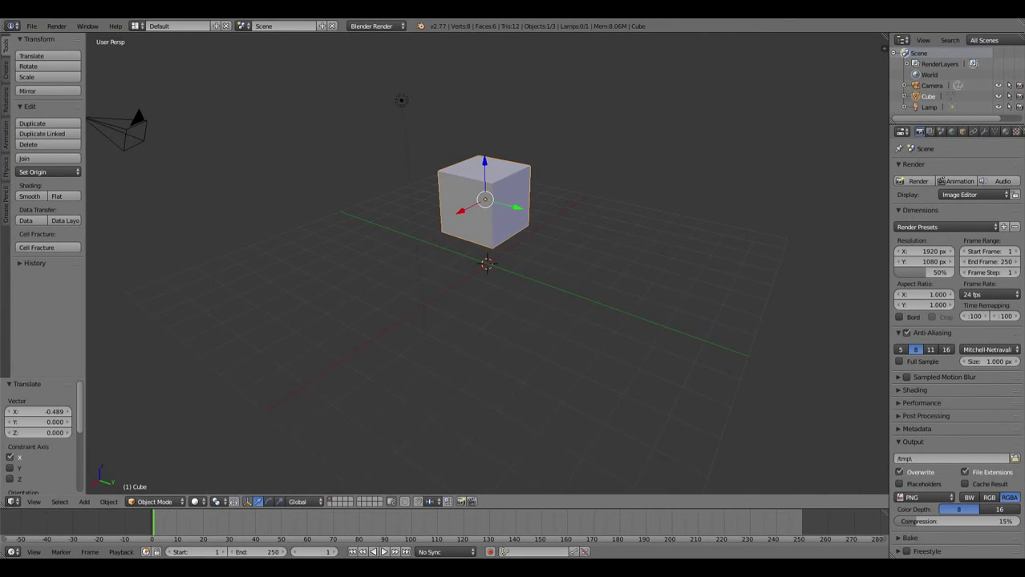
key("space")
type("c")
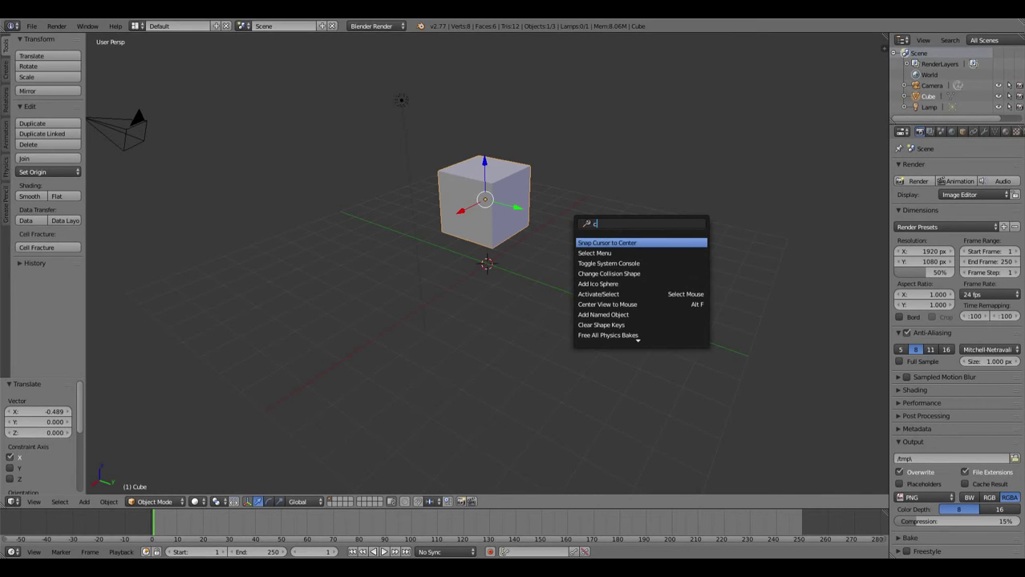
key("Escape")
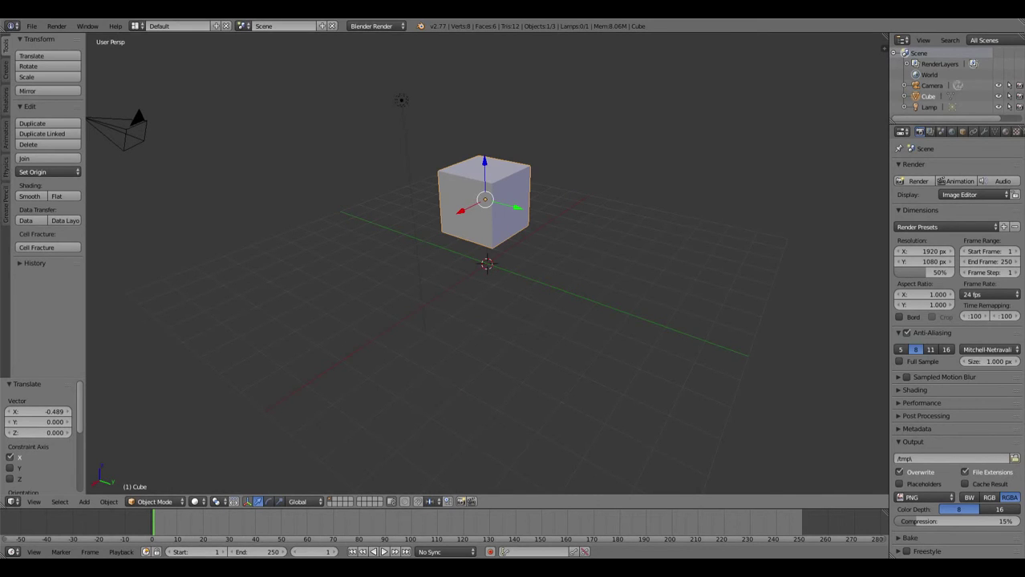
Convert the cube with the Mesh from Curve/Meta/Surf/Text option.
key("alt+c")
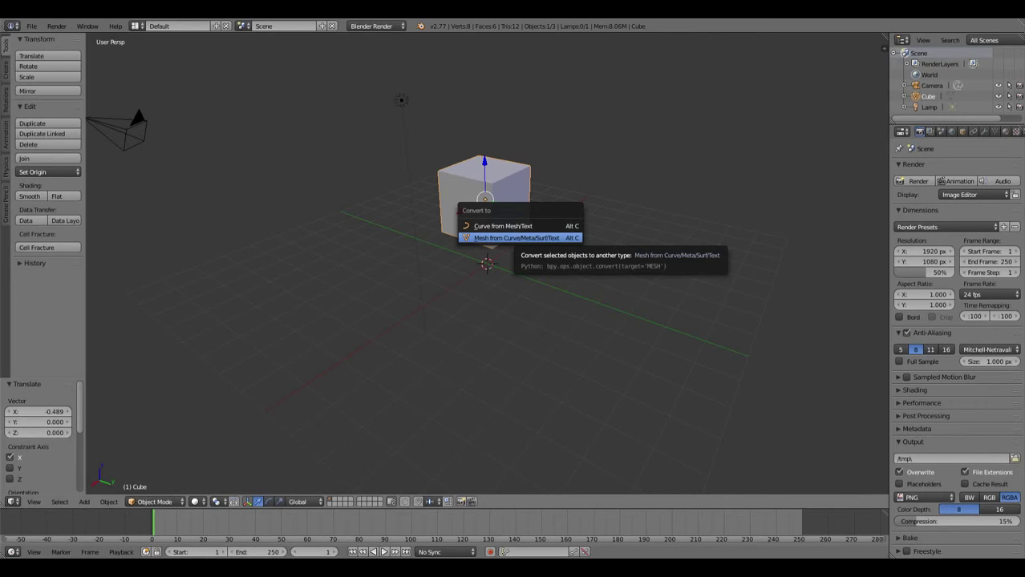
left_click(513, 237)
middle_click_drag(432, 265, 477, 290)
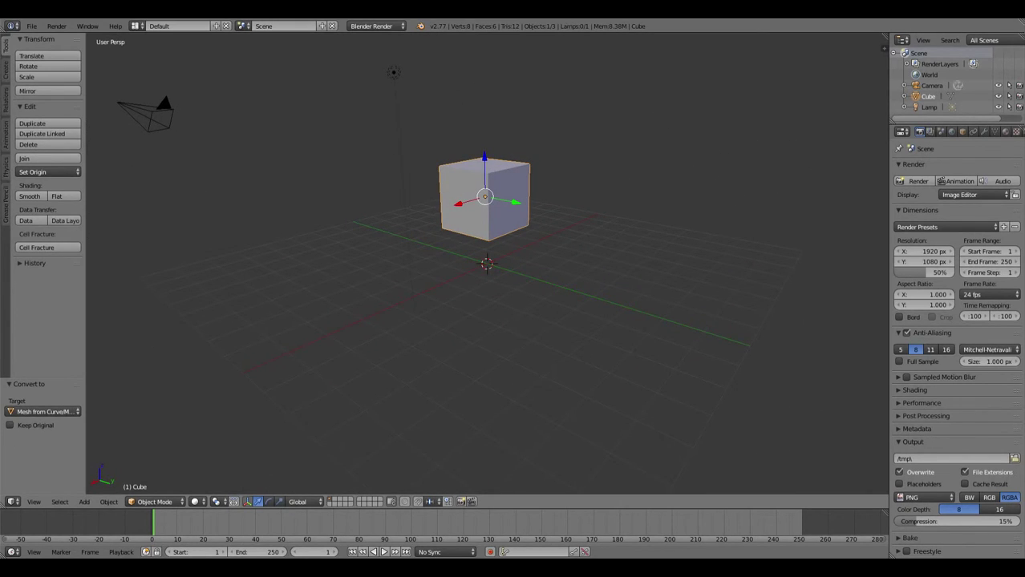
Apply the Quick Explode effect to the cube.
left_click(84, 501)
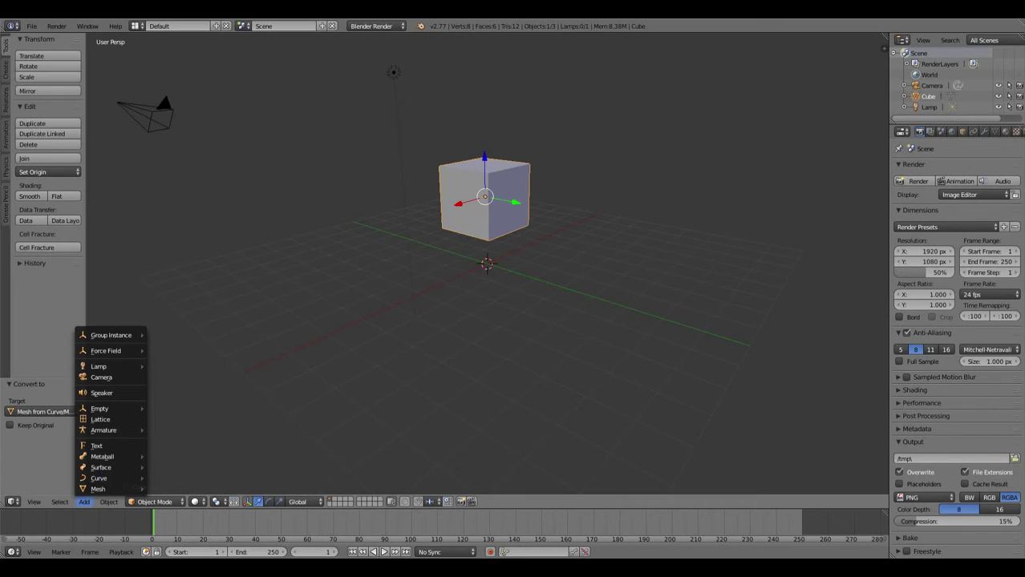
left_click(108, 502)
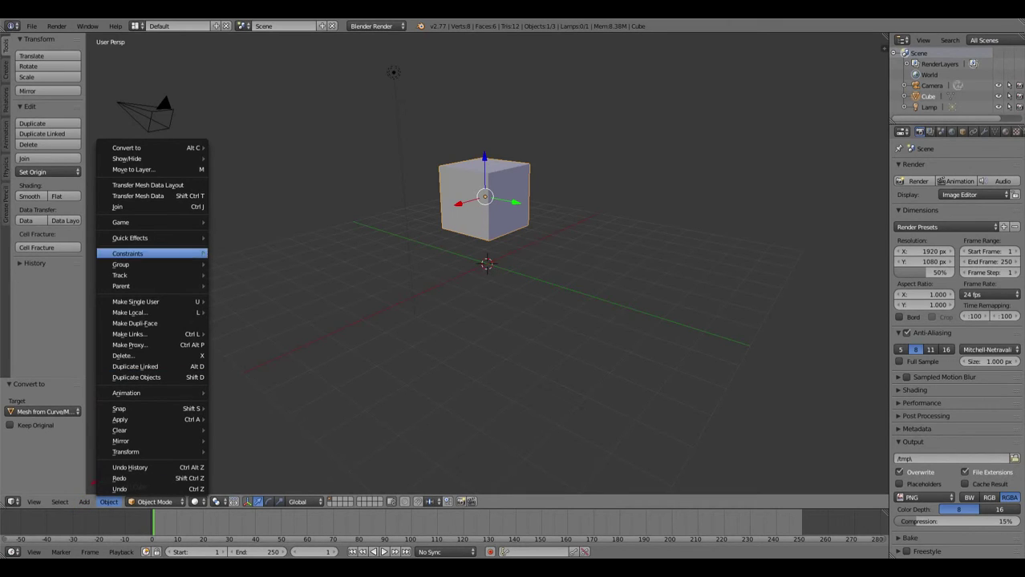
mouse_move(144, 238)
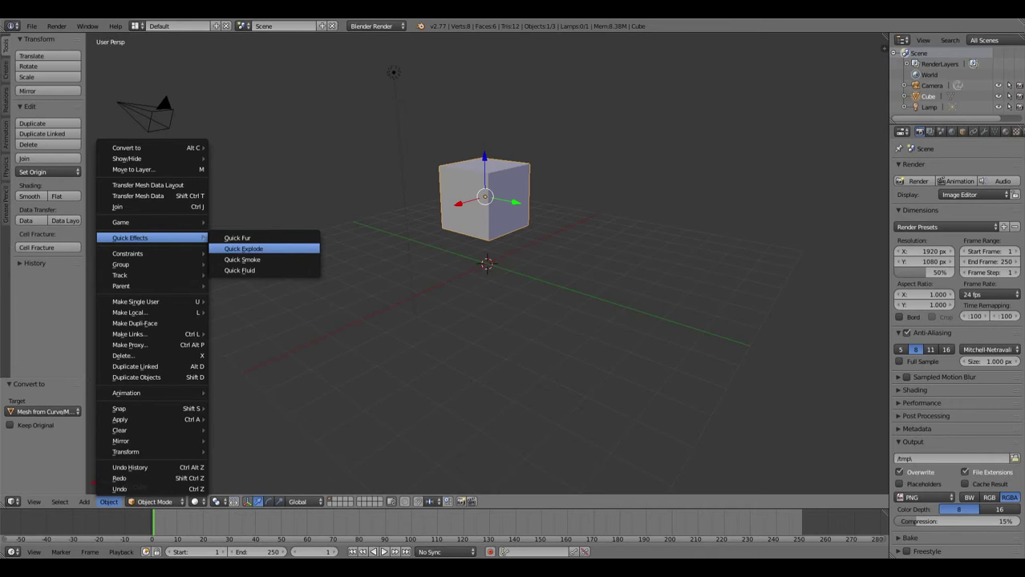
left_click(242, 248)
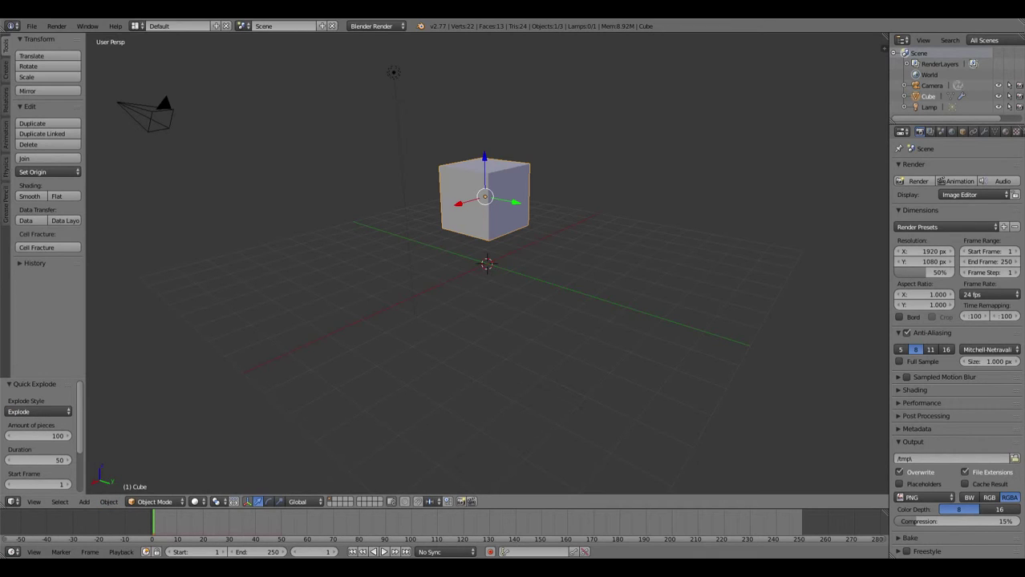
Widen the Properties editor slightly and preview the cube's explosion animation.
left_click_drag(888, 297, 863, 296)
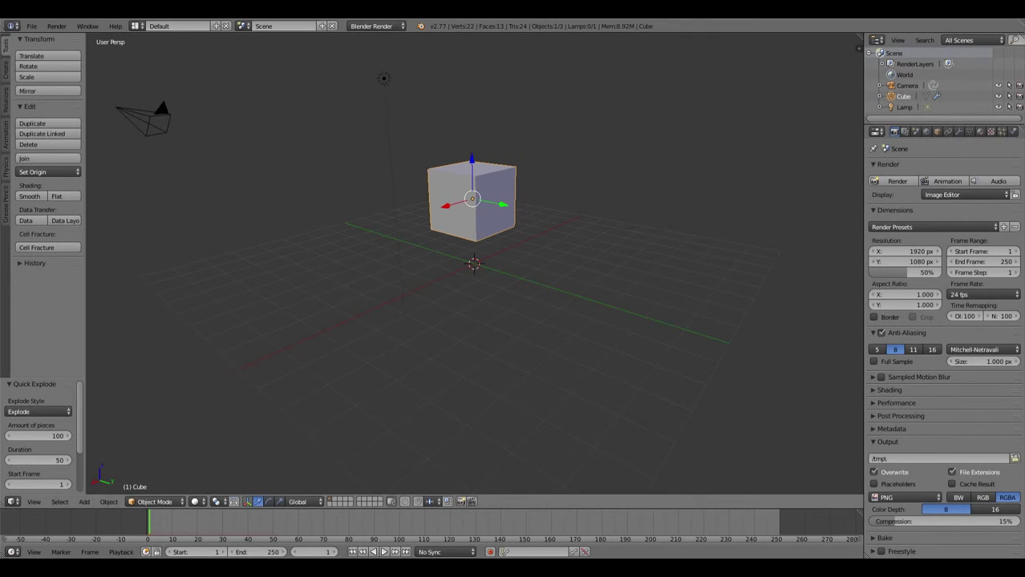
key("alt+a")
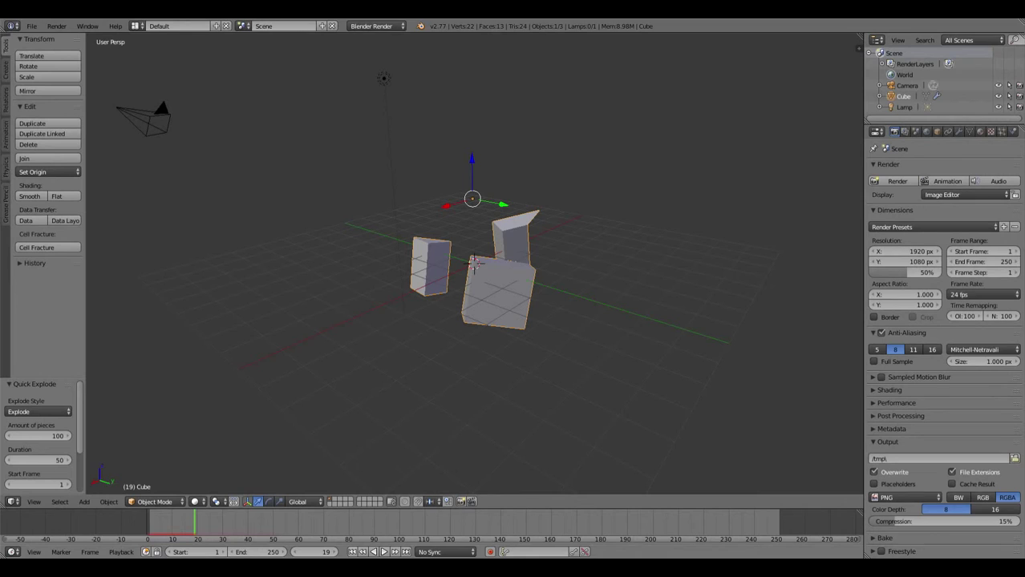
key("Escape")
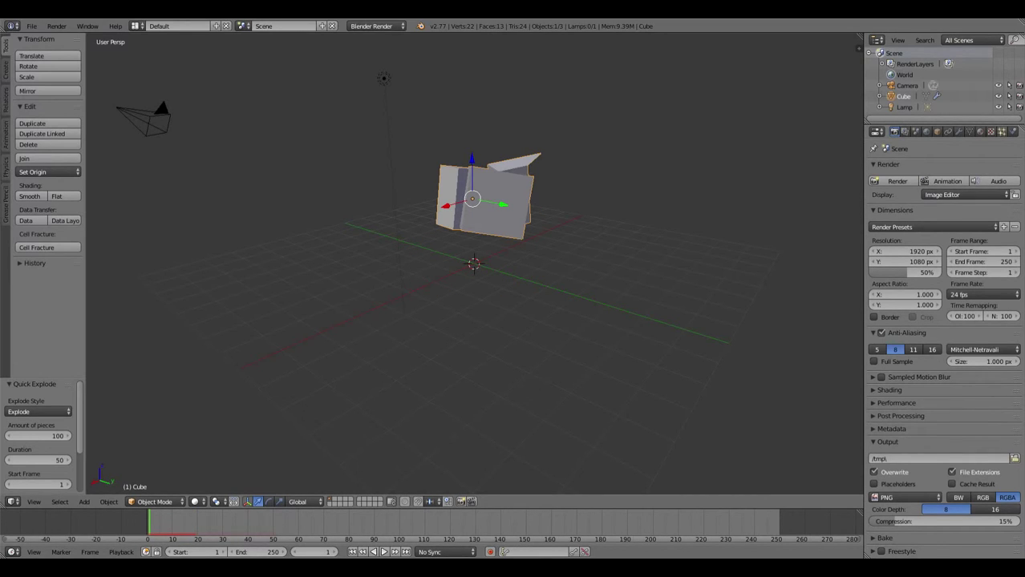
Set the cube's particle emission number to 1000, replay the explosion, and return to the first frame.
left_click(1001, 132)
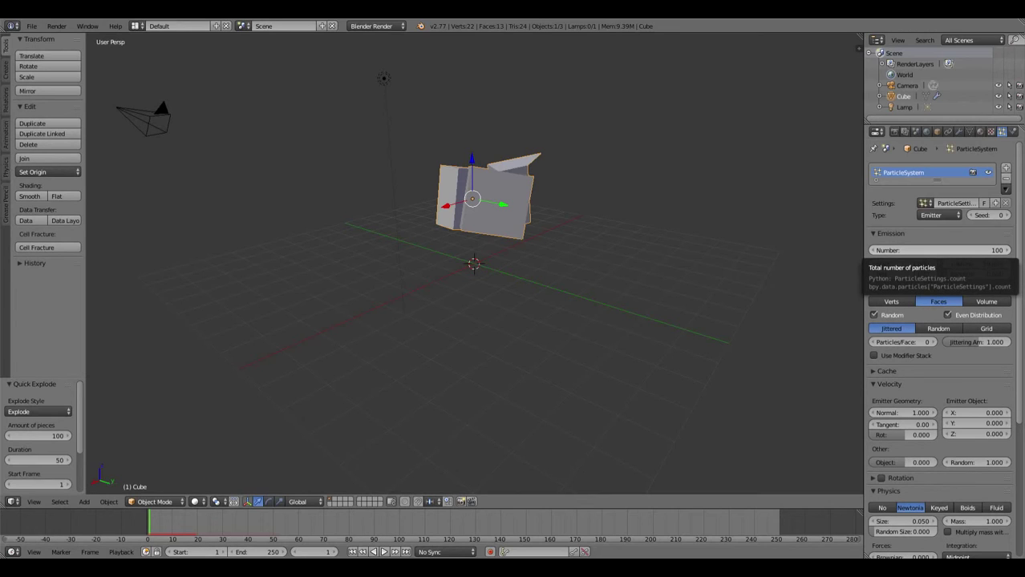
left_click(938, 250)
type("1")
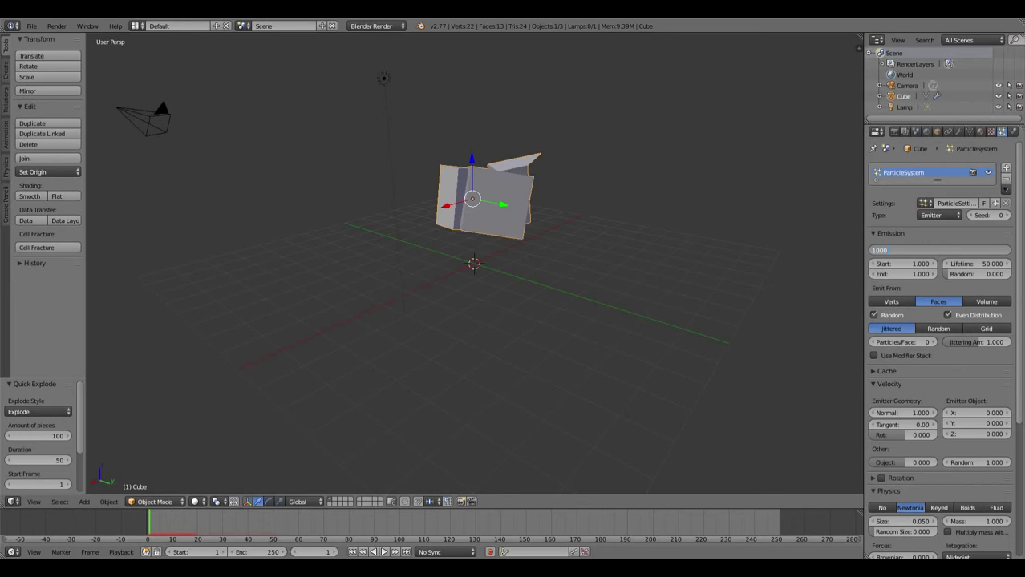
type("000")
key("Return")
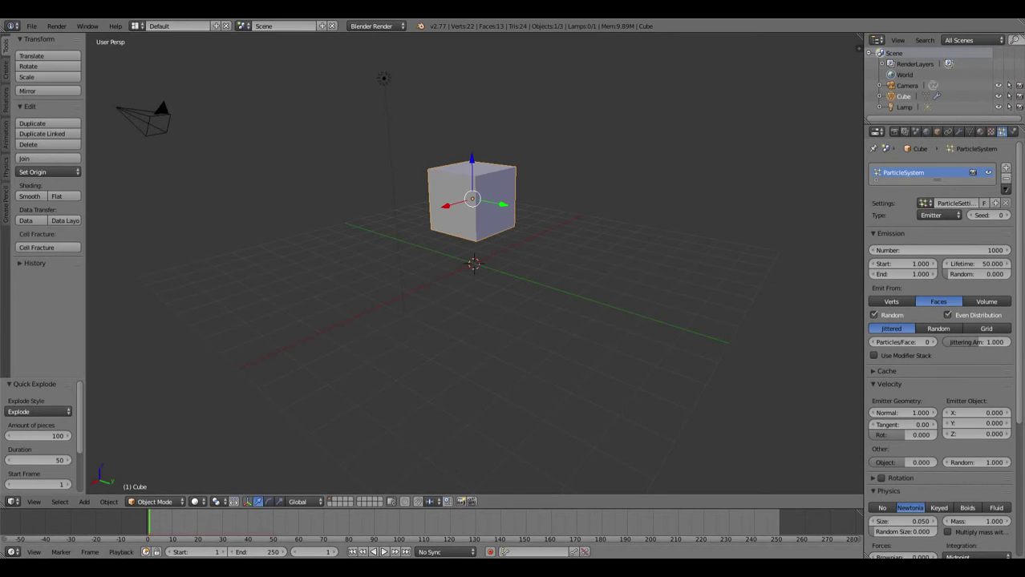
left_click(384, 551)
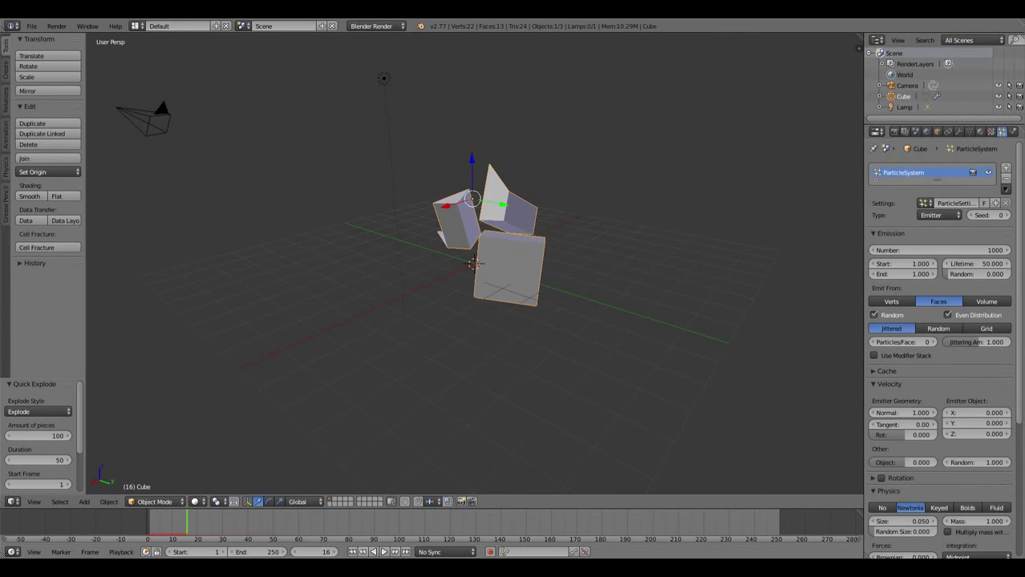
left_click(352, 553)
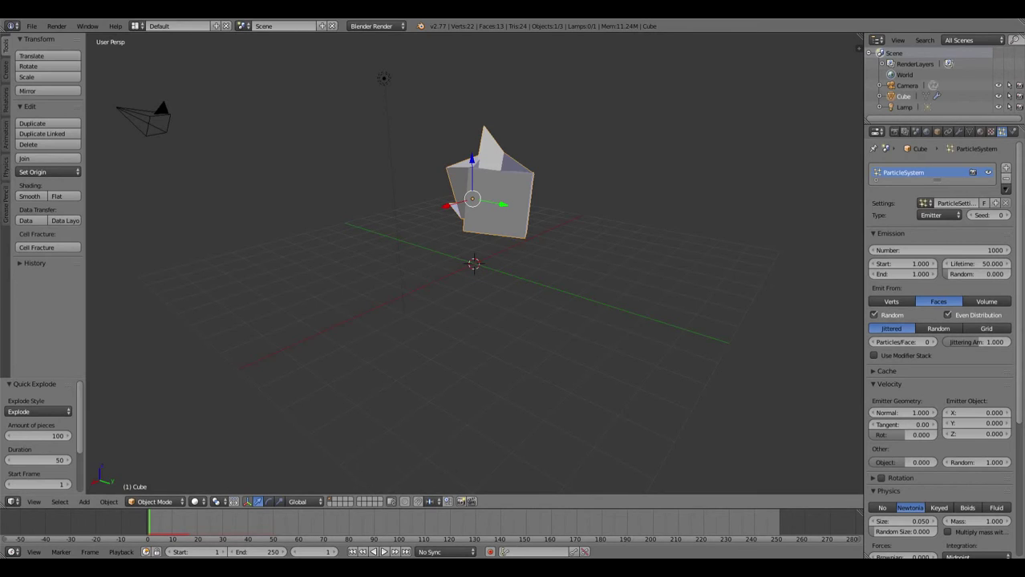
Delete the exploded cube and add a UV sphere in its place.
key("x")
left_click(471, 185)
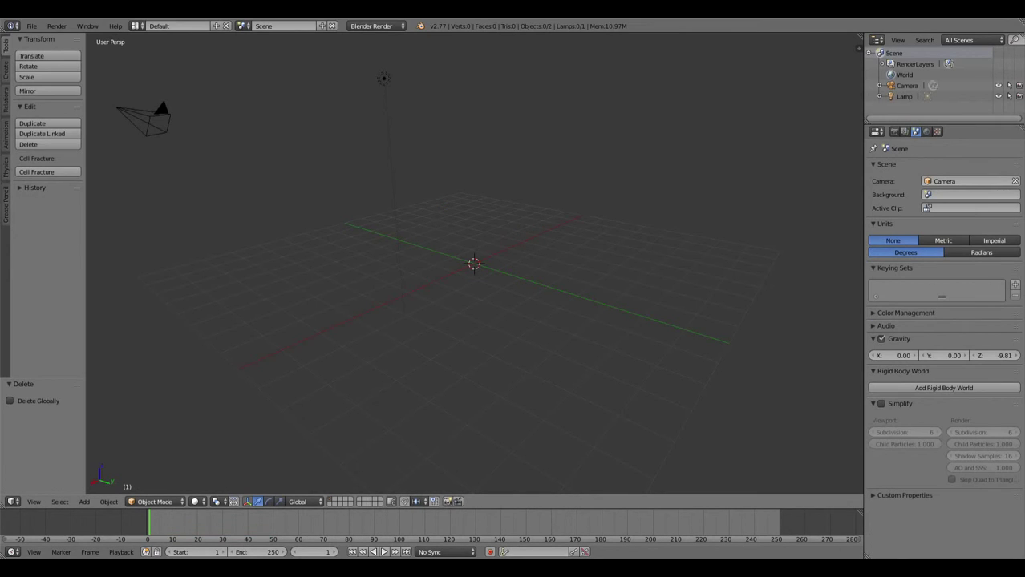
key("shift+a")
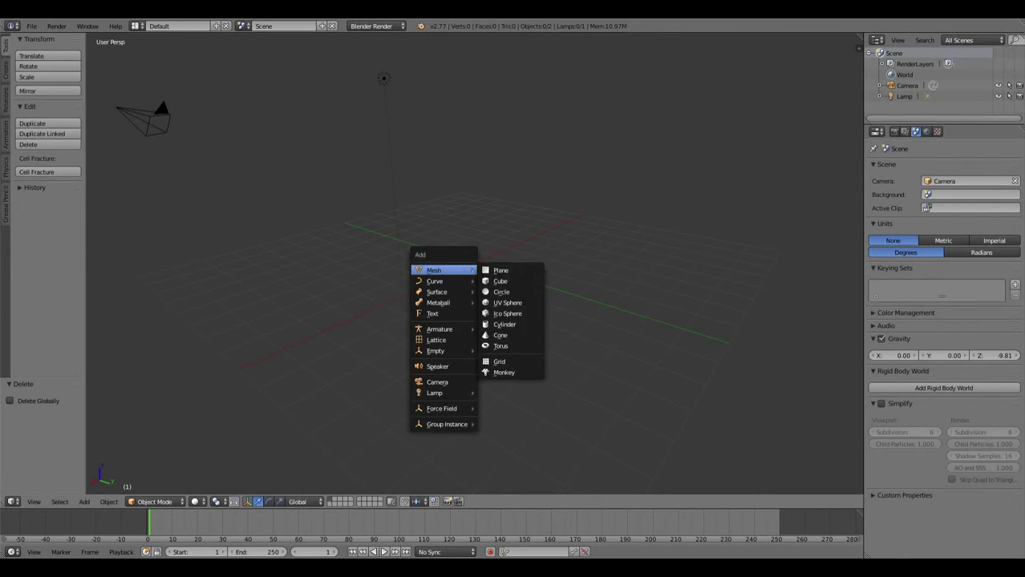
mouse_move(437, 270)
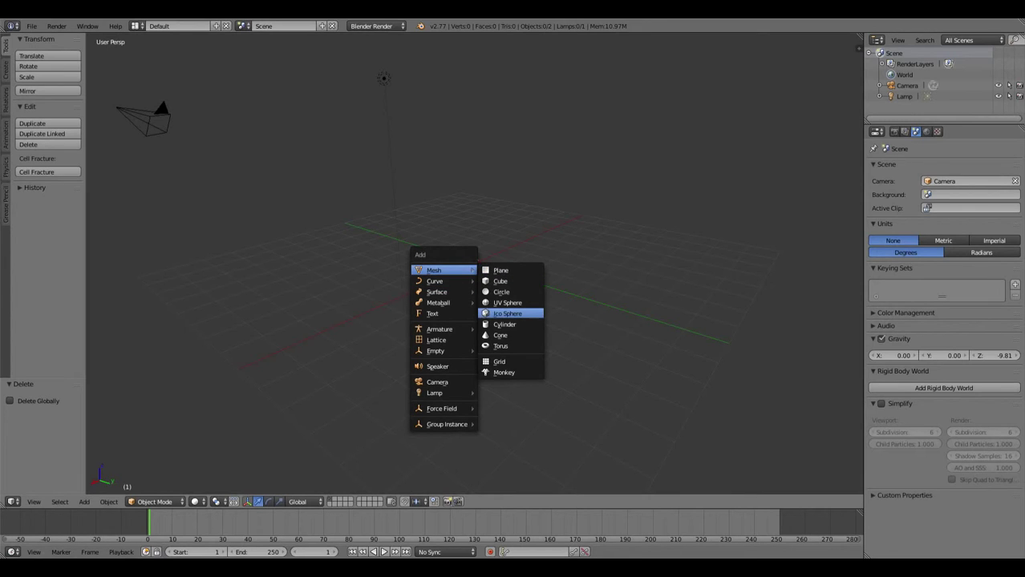
left_click(507, 302)
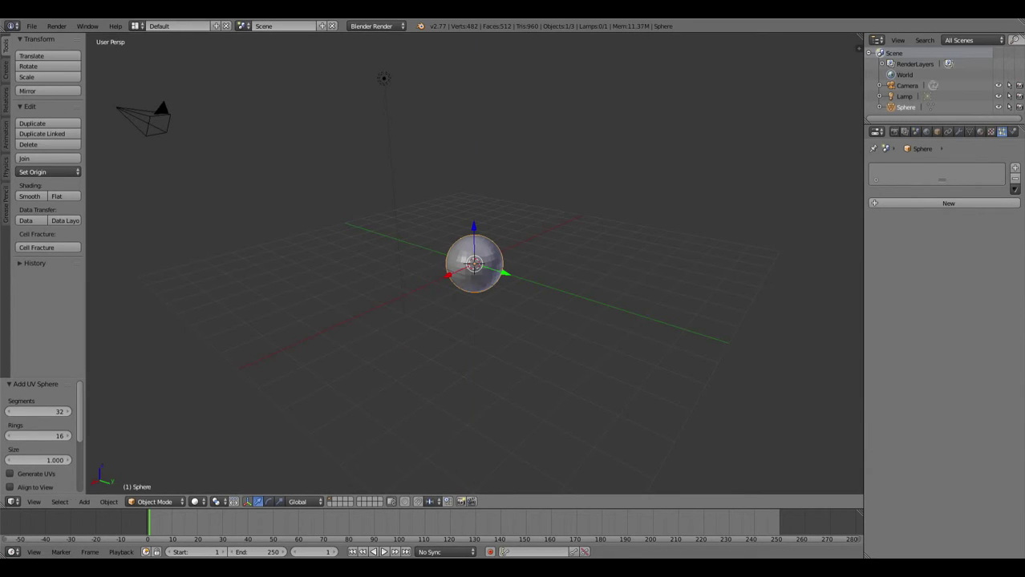
Raise the sphere about 2.54 units along Z and convert it with Mesh from Curve/Meta/Surf/Text.
left_click_drag(473, 227, 473, 152)
key("alt+c")
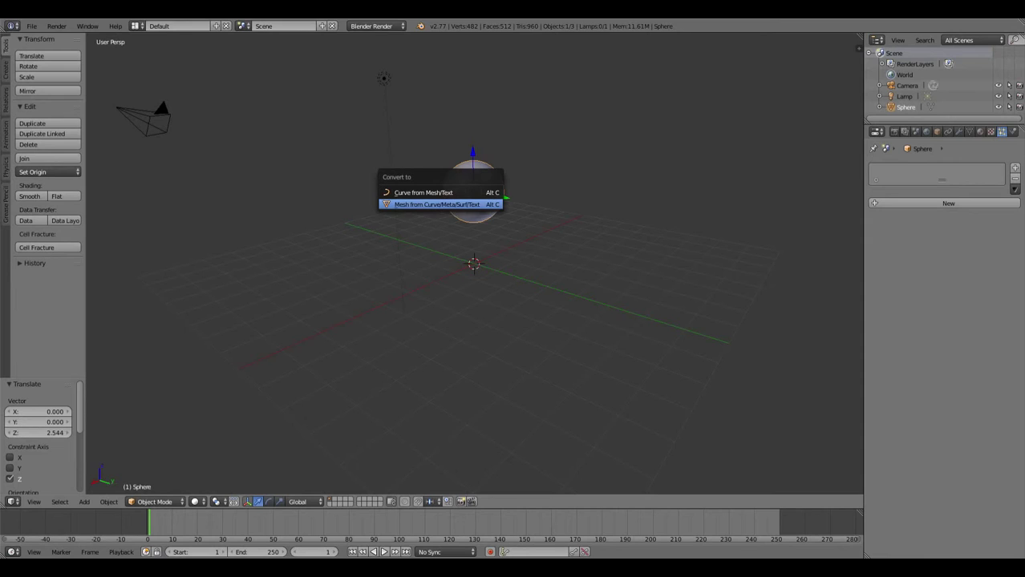
left_click(437, 205)
Apply the Quick Explode effect to the sphere and preview its explosion animation.
left_click(108, 501)
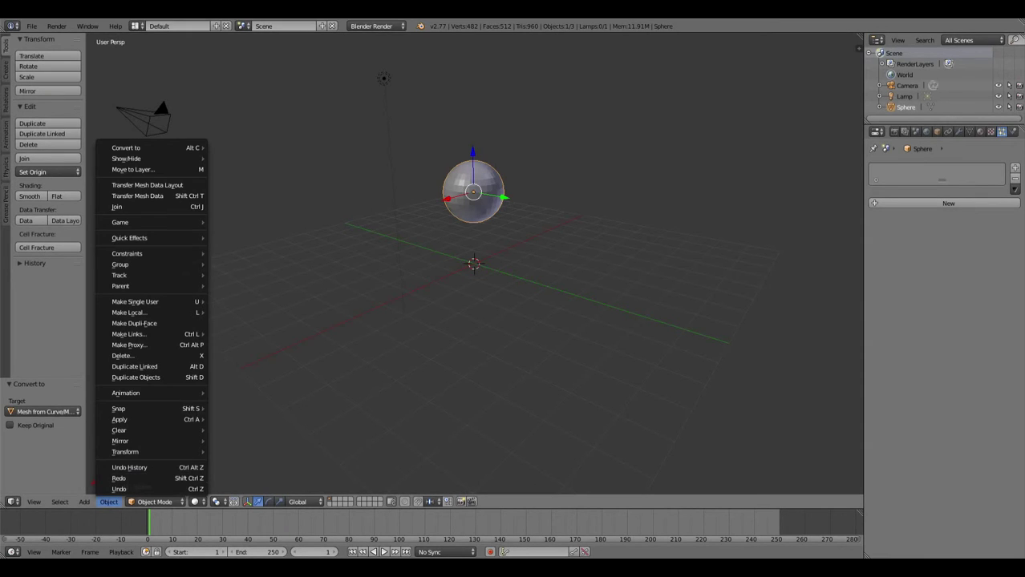
mouse_move(132, 238)
left_click(241, 249)
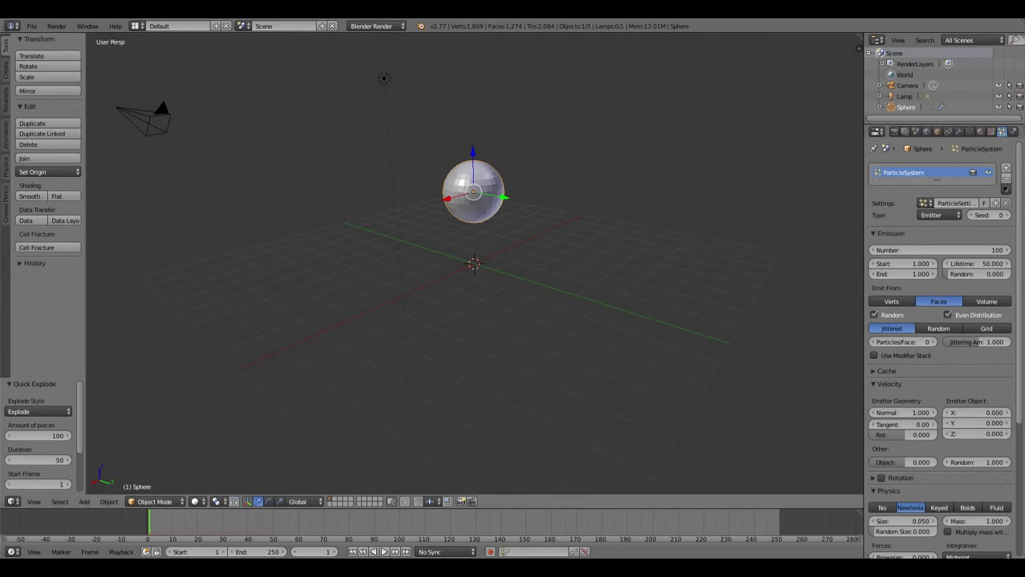
key("alt+a")
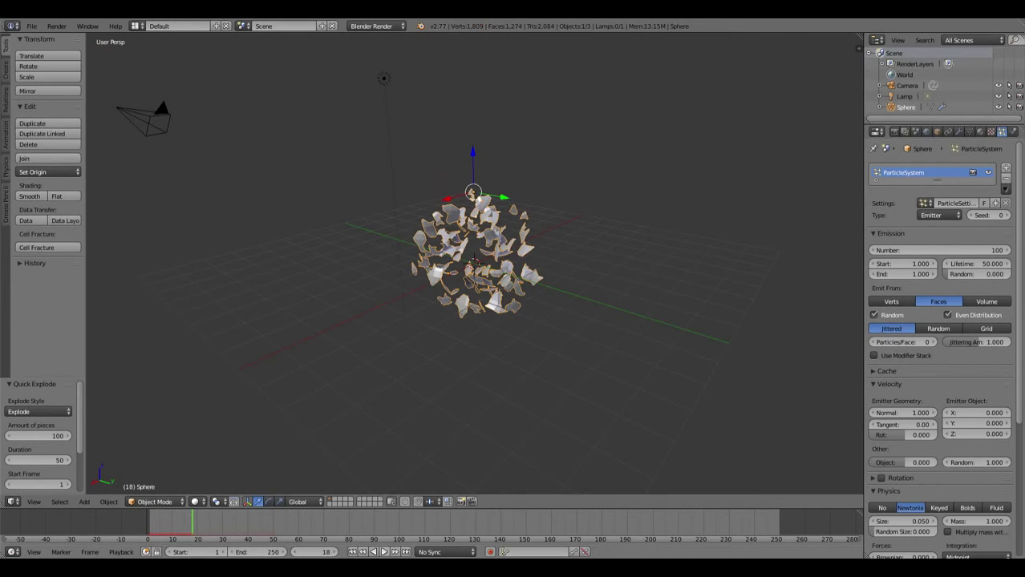
key("Escape")
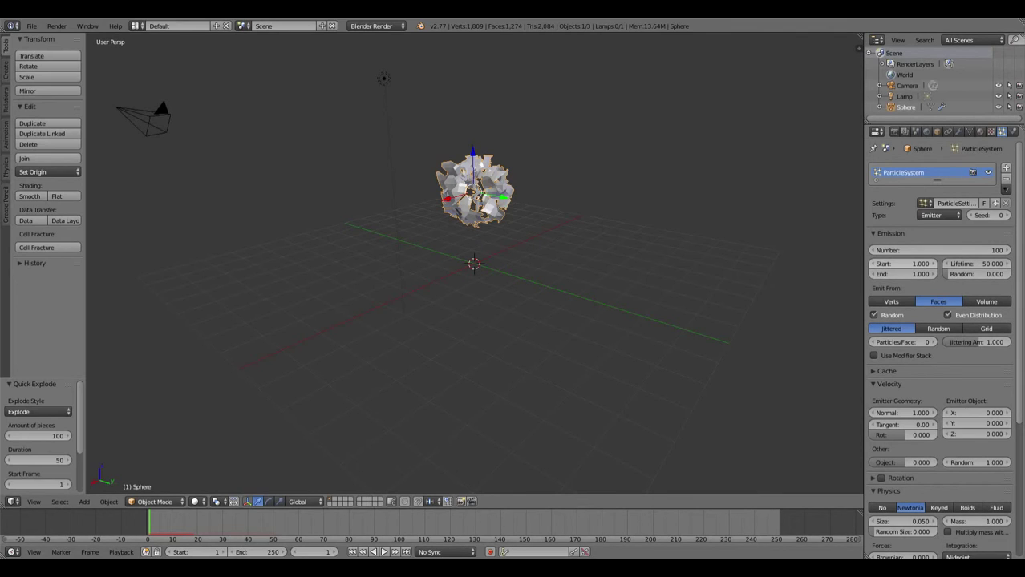
Set the sphere's particle emission to start at frame 50 and end at frame 100, with a lifetime of 1000.
left_click(898, 264)
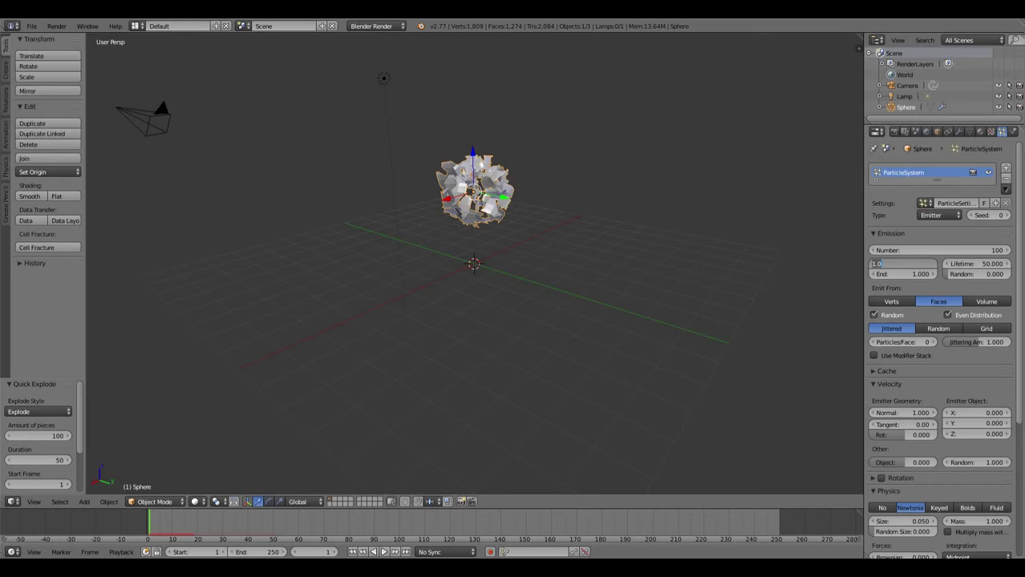
key("Tab")
type("100")
key("Return")
left_click(898, 264)
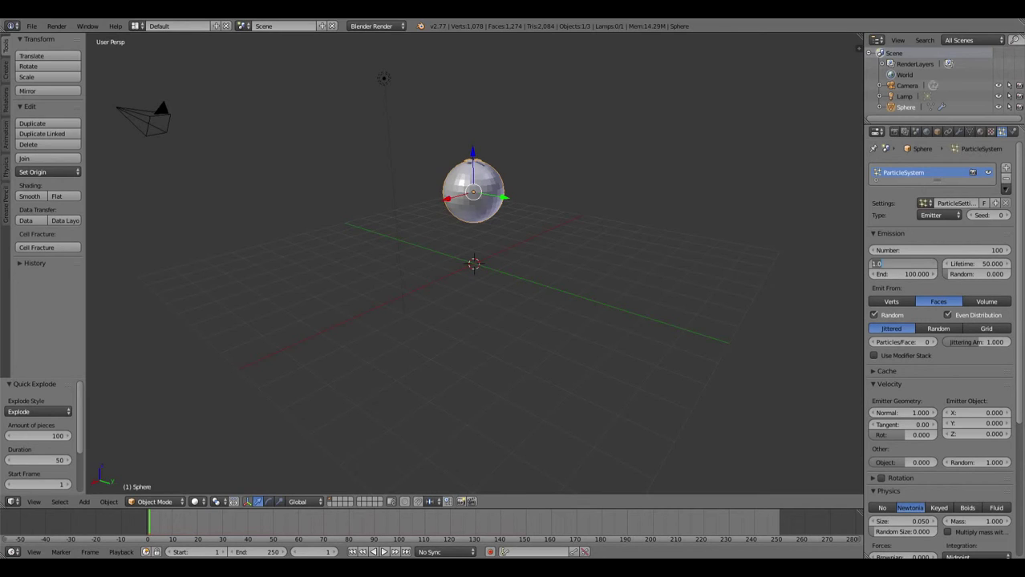
type("50")
key("Tab")
type("1000")
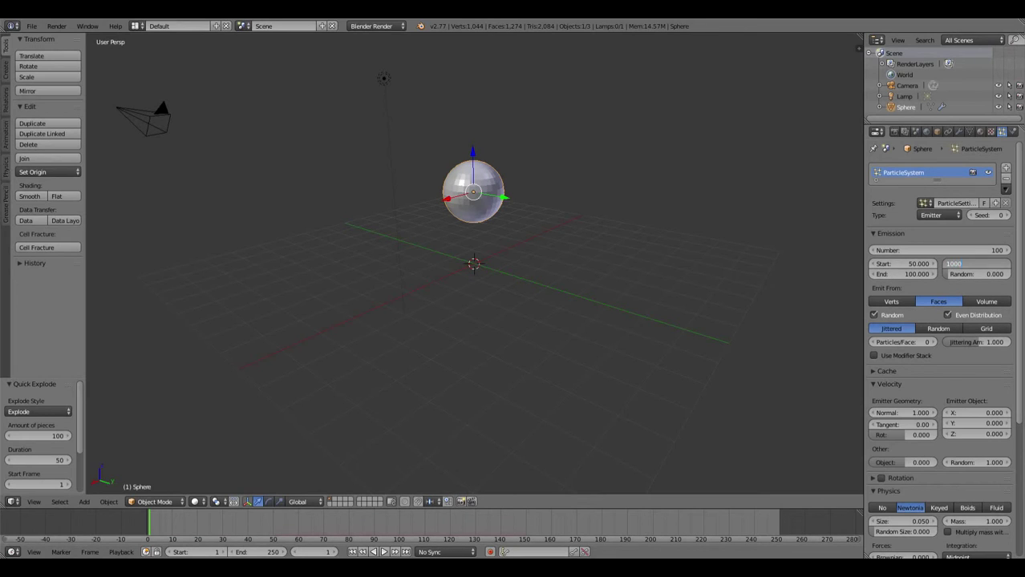
key("Return")
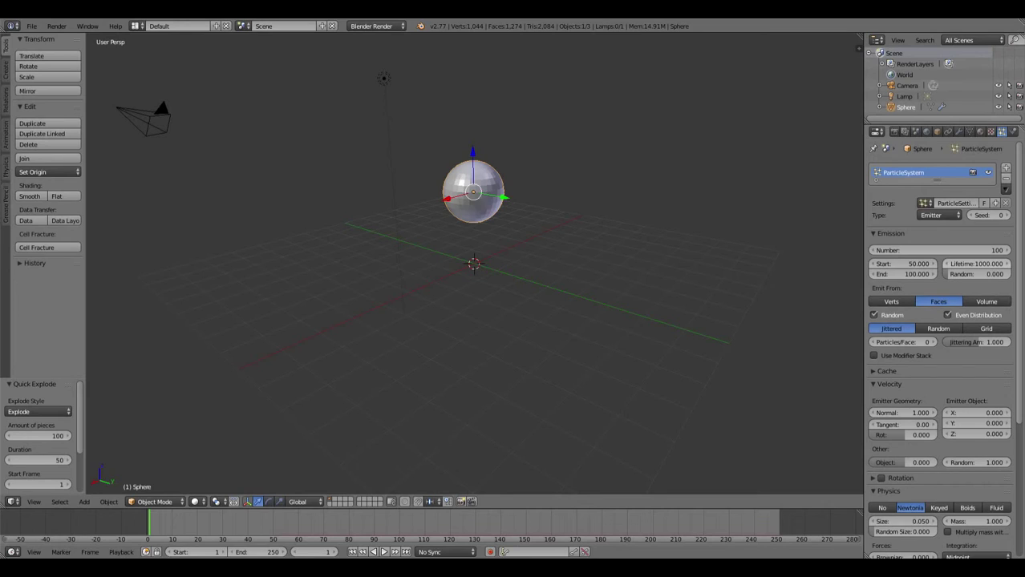
Set the sphere's particle emission number to 1000.
left_click(940, 250)
type("100")
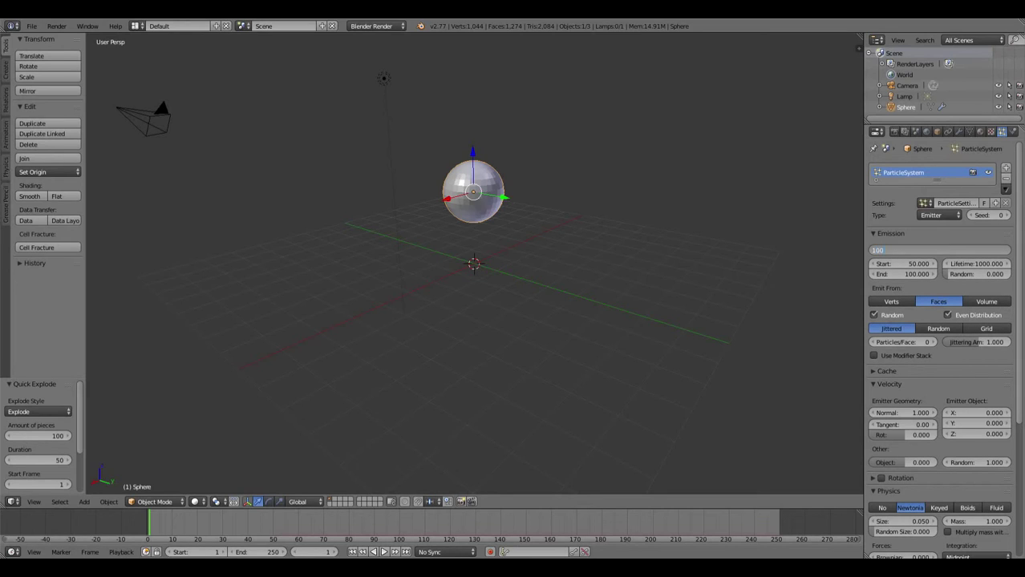
type("0")
key("Return")
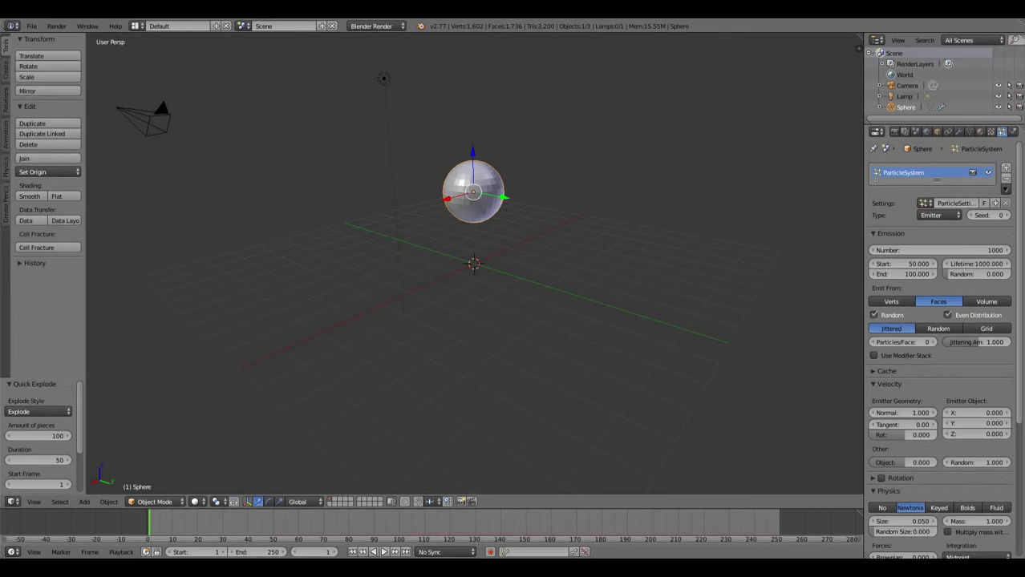
scroll(940, 350, "down", 8)
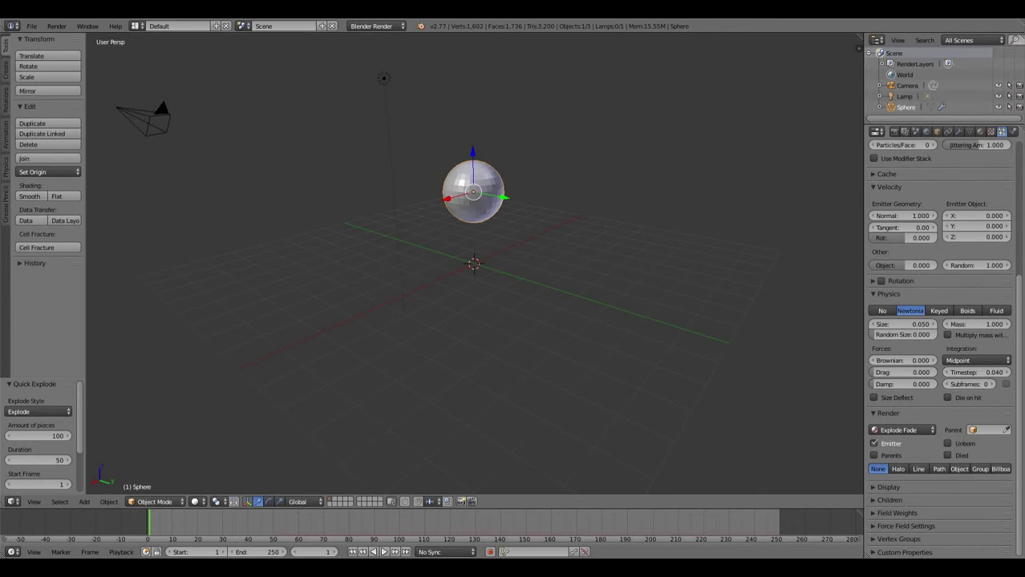
Set the gravity field weight of the sphere's particle system to 0 and preview the explosion from the first frame.
left_click(896, 513)
scroll(938, 401, "down", 4)
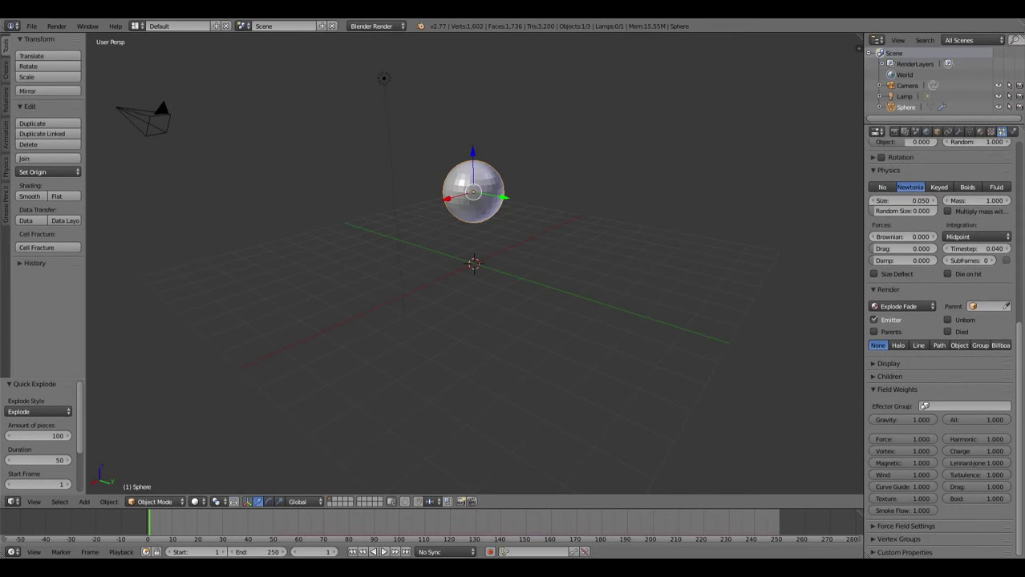
left_click(902, 419)
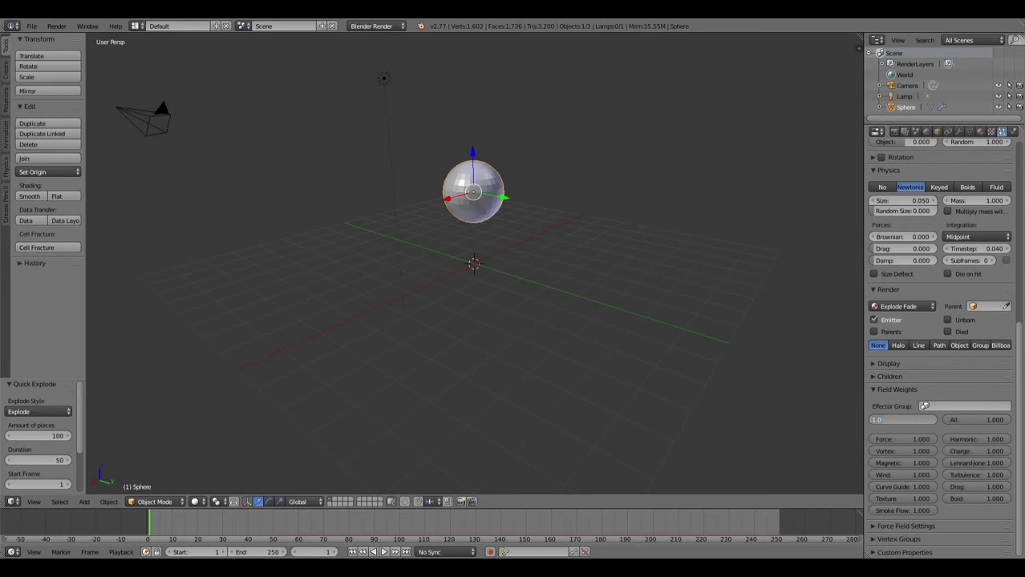
type("0")
key("Return")
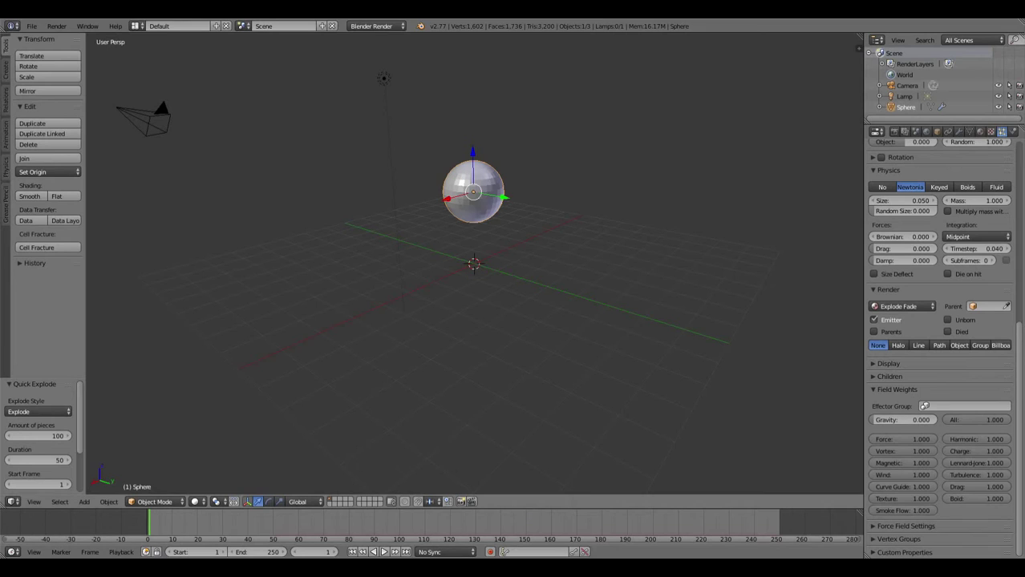
left_click(384, 552)
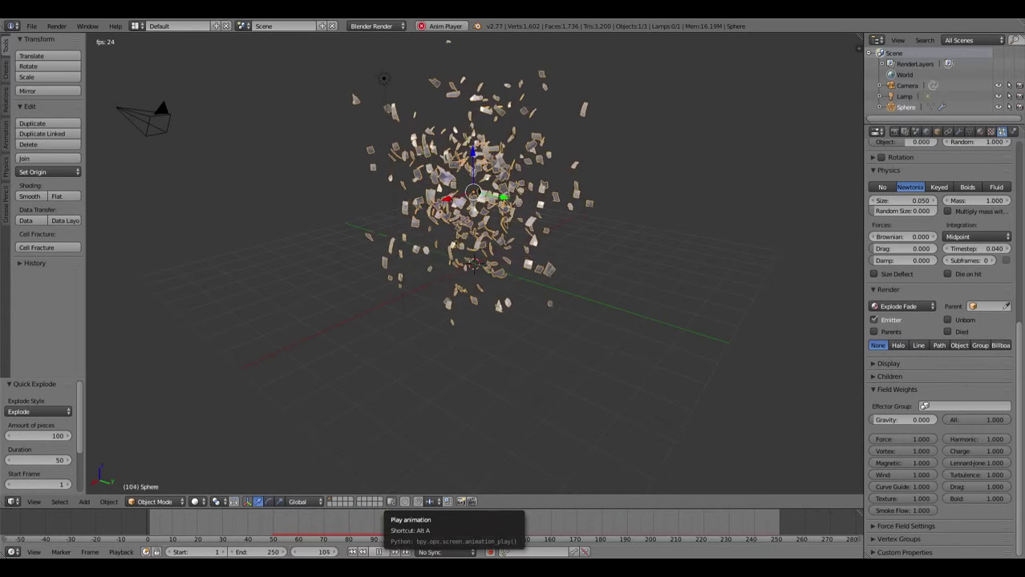
key("alt+a")
key("shift+Left")
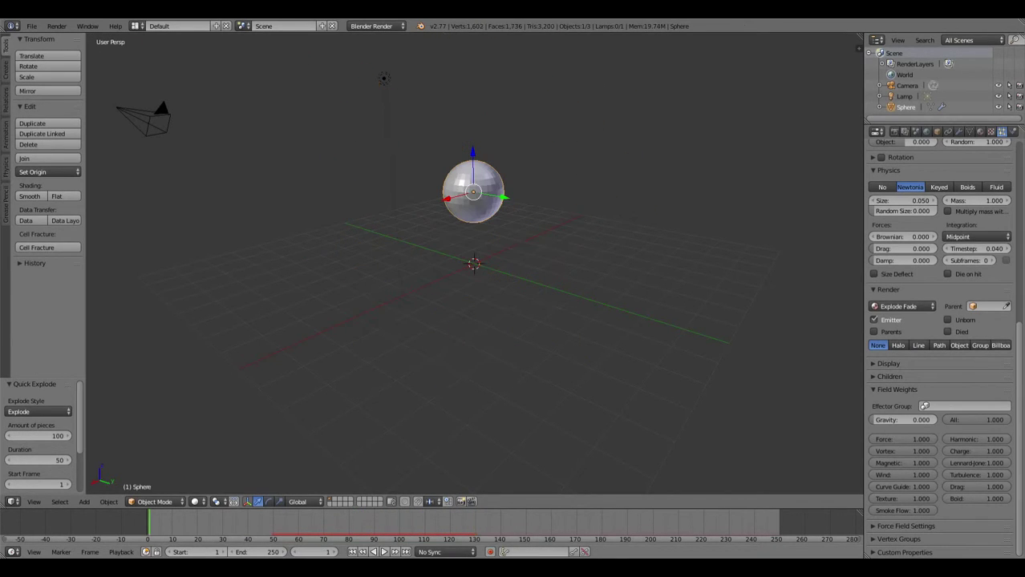
Set the gravity field weight of the sphere's particles back to 1.
left_click(902, 419)
type("1")
key("Return")
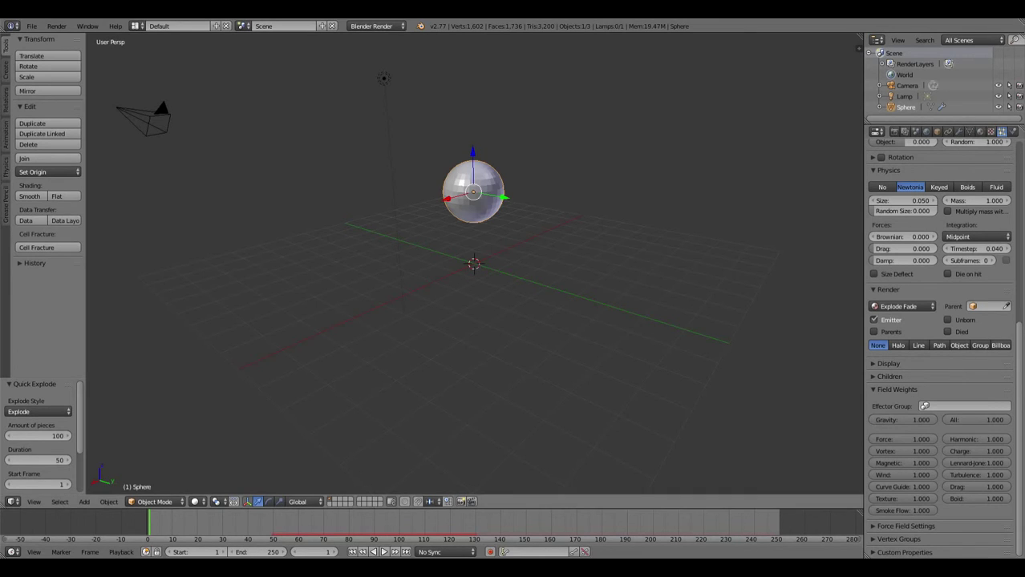
Add a ground plane beneath the sphere, scaled about 8.01 times, and enable Collision physics on it.
key("shift+a")
mouse_move(355, 310)
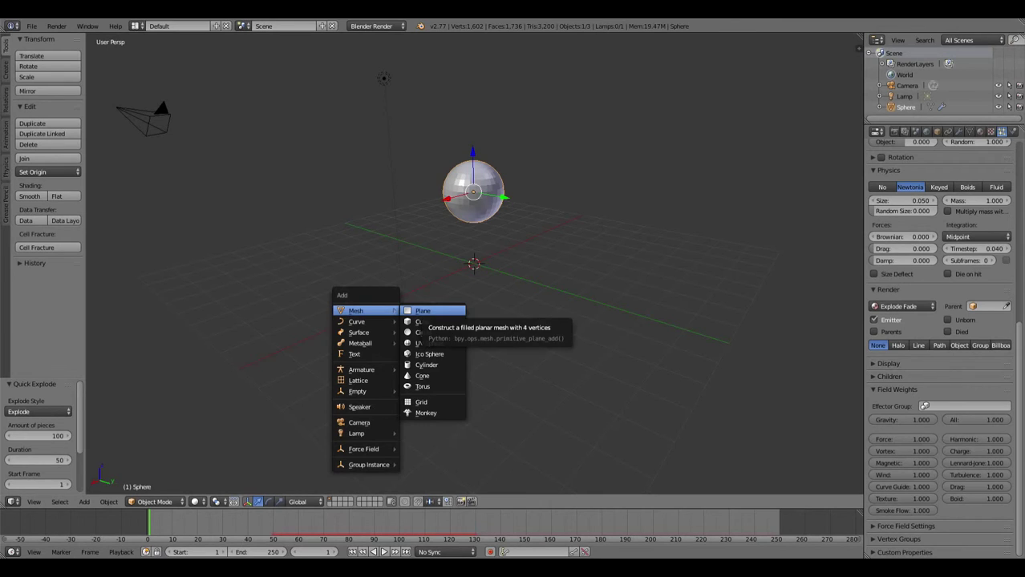
left_click(423, 311)
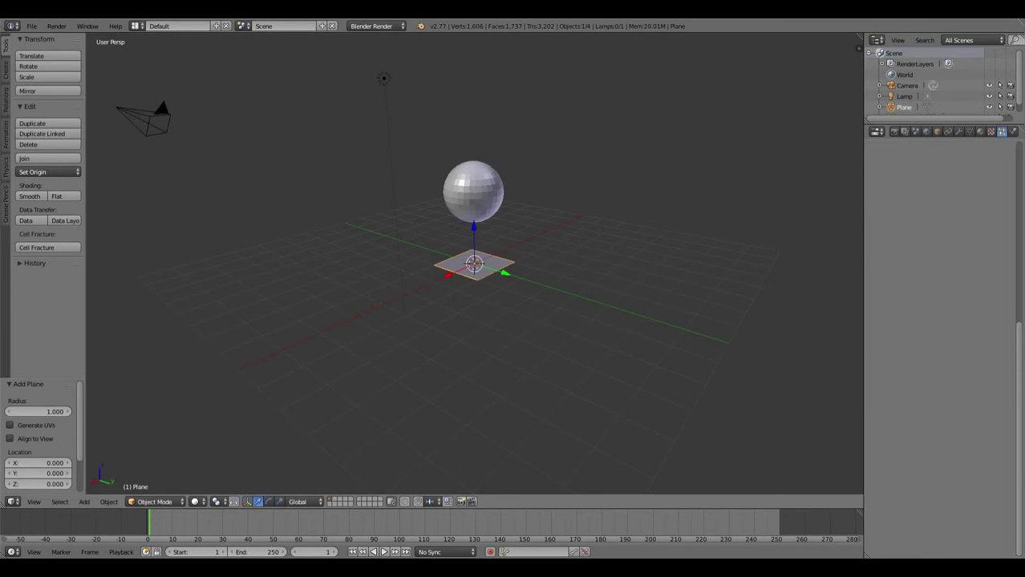
key("s")
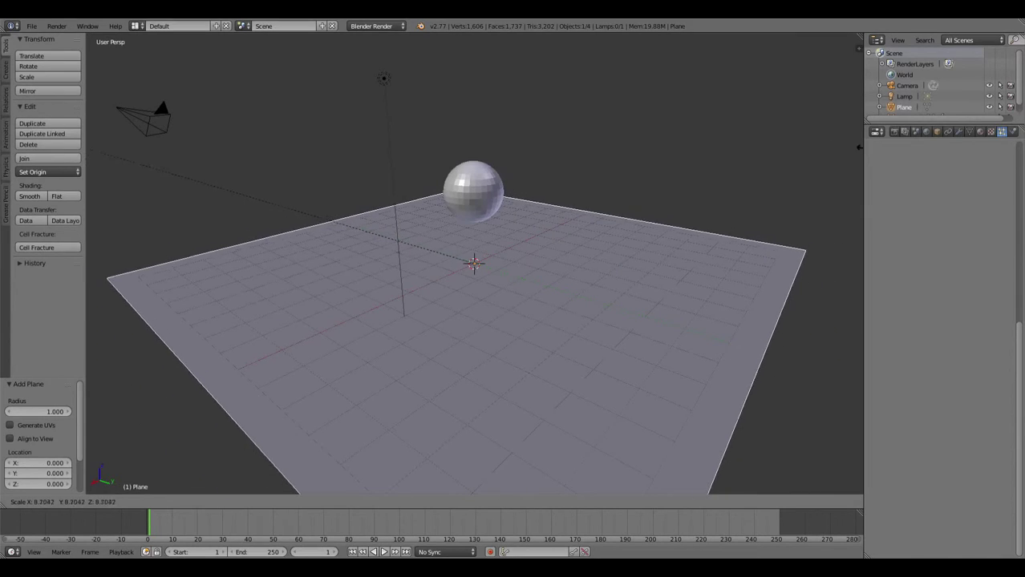
key("Return")
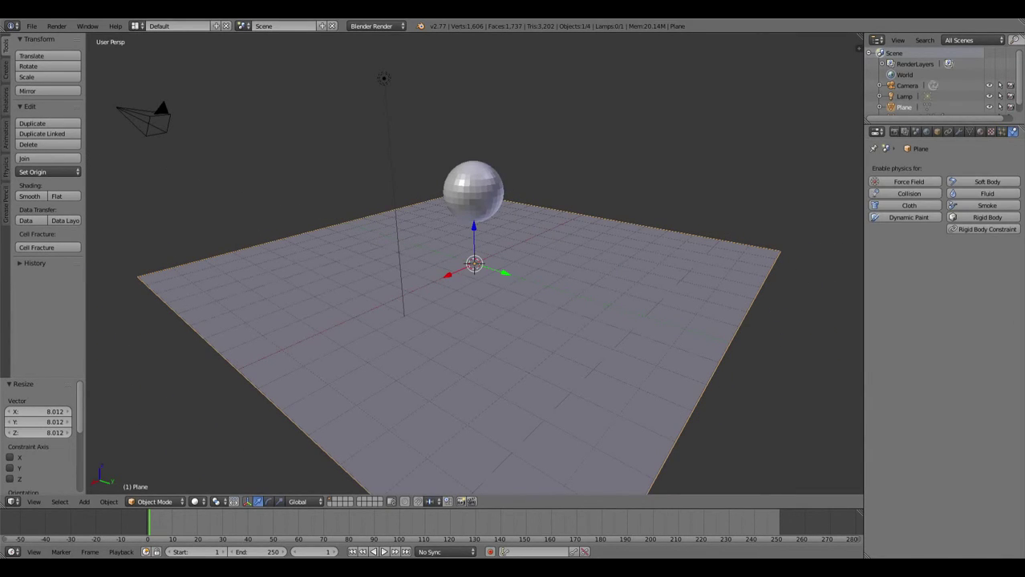
left_click(908, 193)
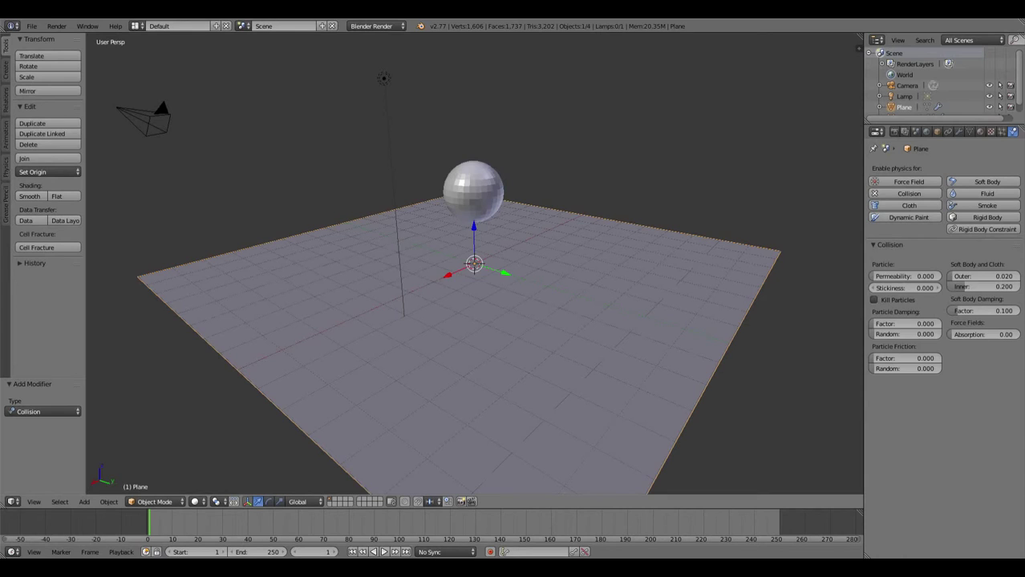
Add a Solidify modifier to the sphere and preview the thickened fragments partway through the explosion, around frame 69.
right_click(473, 190)
mouse_move(473, 192)
middle_mouse_down()
mouse_move(508, 184)
mouse_move(533, 162)
mouse_move(472, 172)
mouse_move(481, 192)
middle_mouse_up()
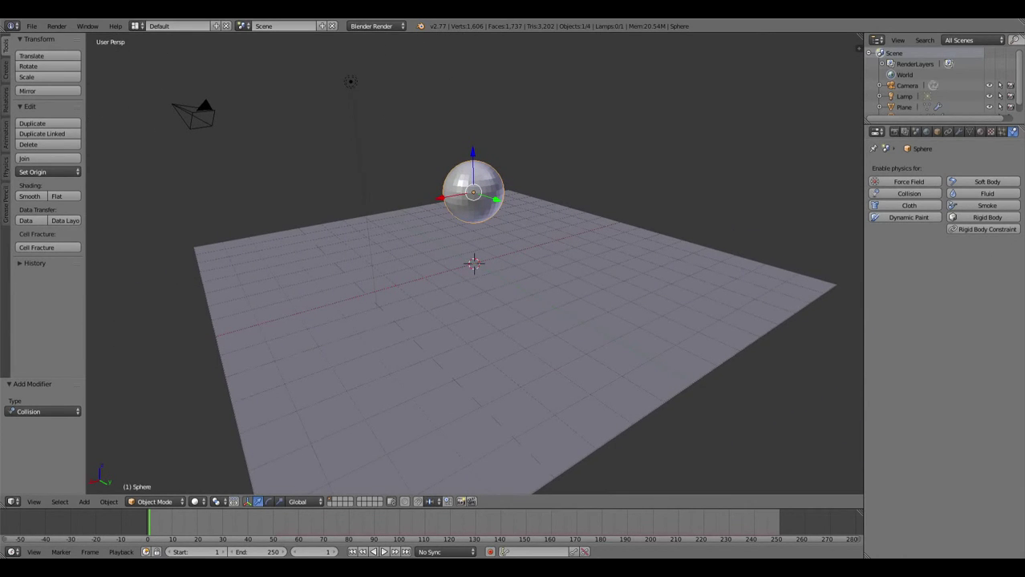
left_click(958, 132)
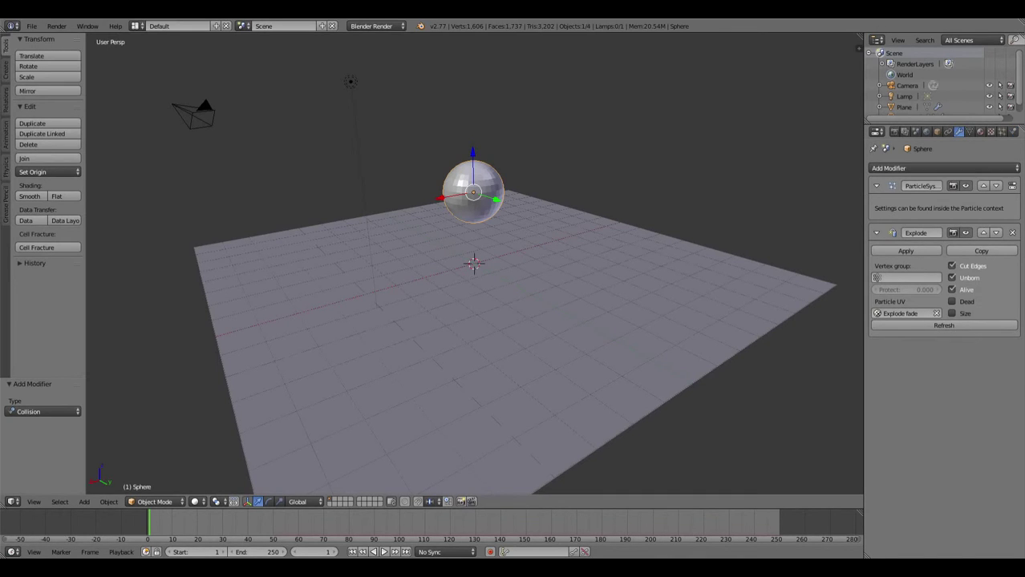
left_click(944, 167)
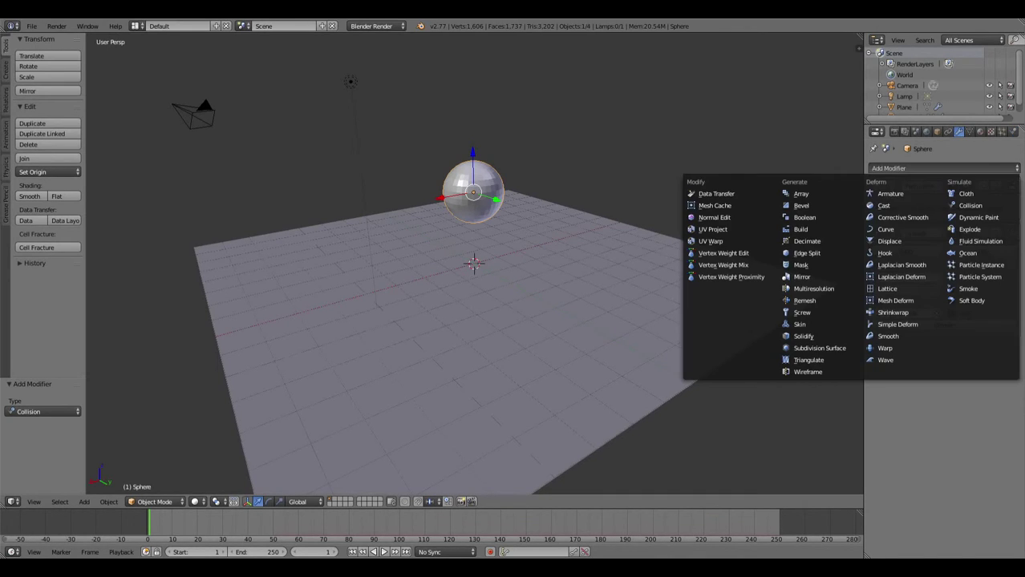
left_click(805, 336)
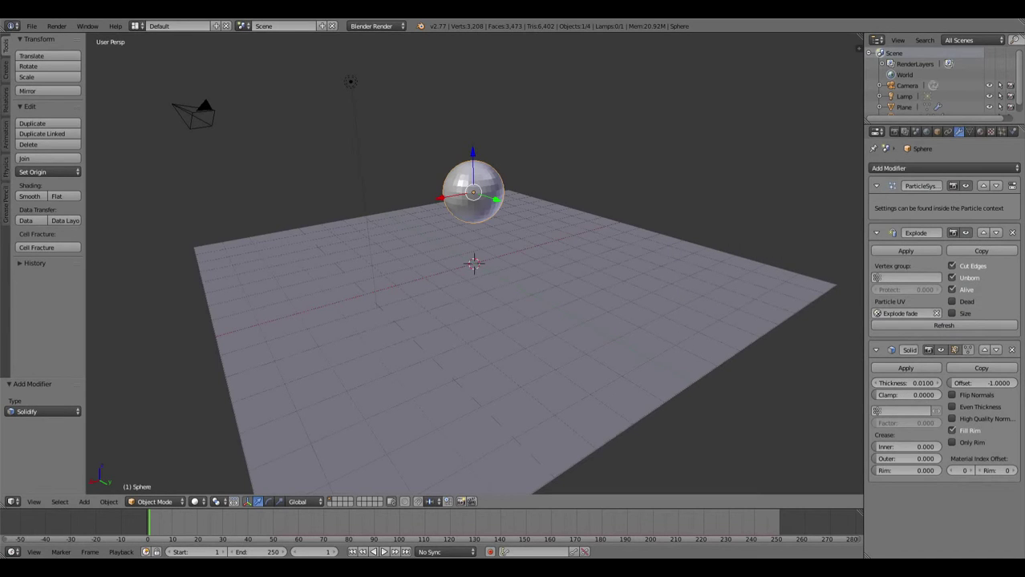
middle_click_drag(401, 336, 381, 336)
left_click(288, 522)
key("alt+a")
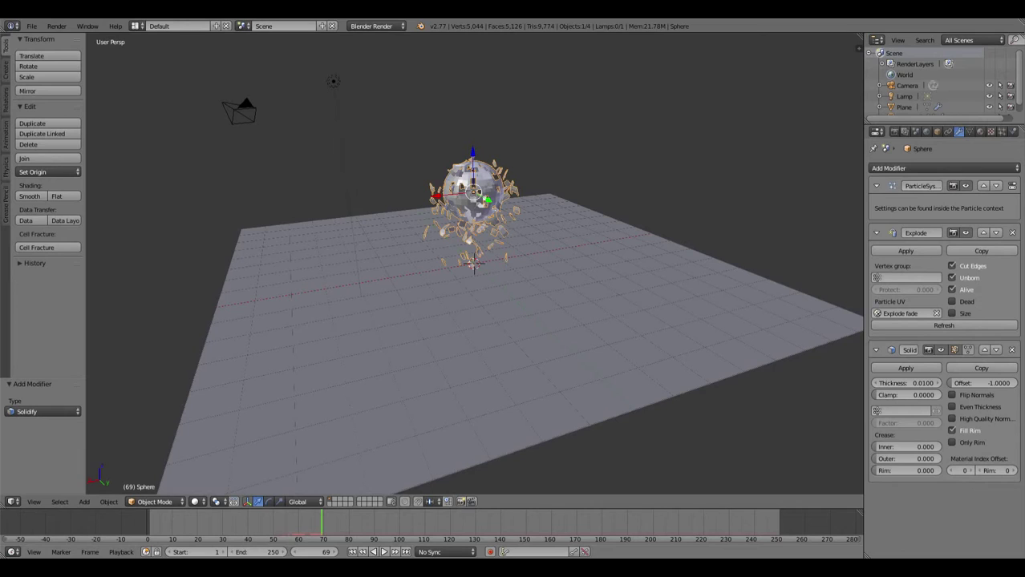
Show the plane's collision settings and play the animation from the start to check how the fragments hit the plane.
left_click(1013, 131)
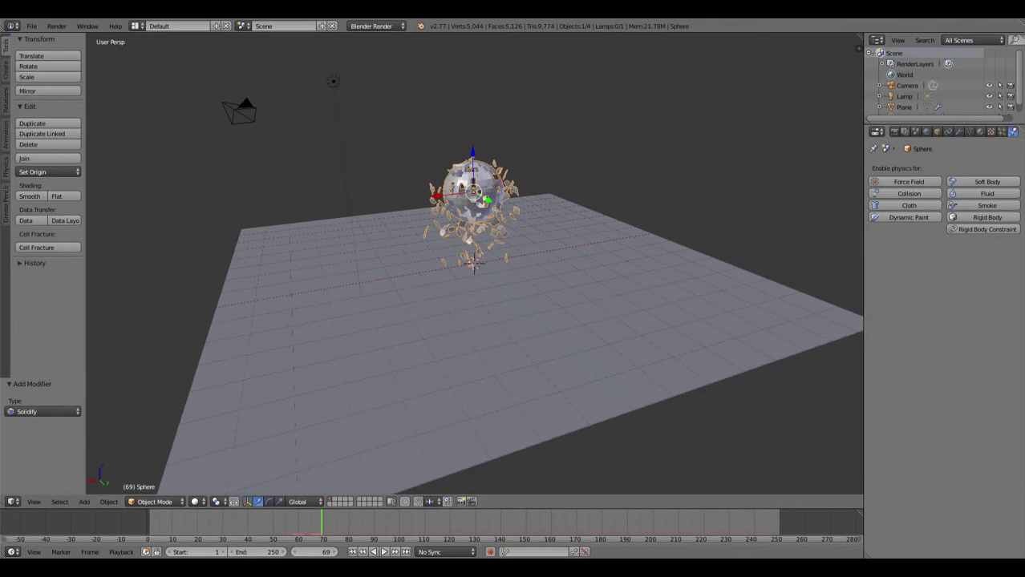
right_click(673, 309)
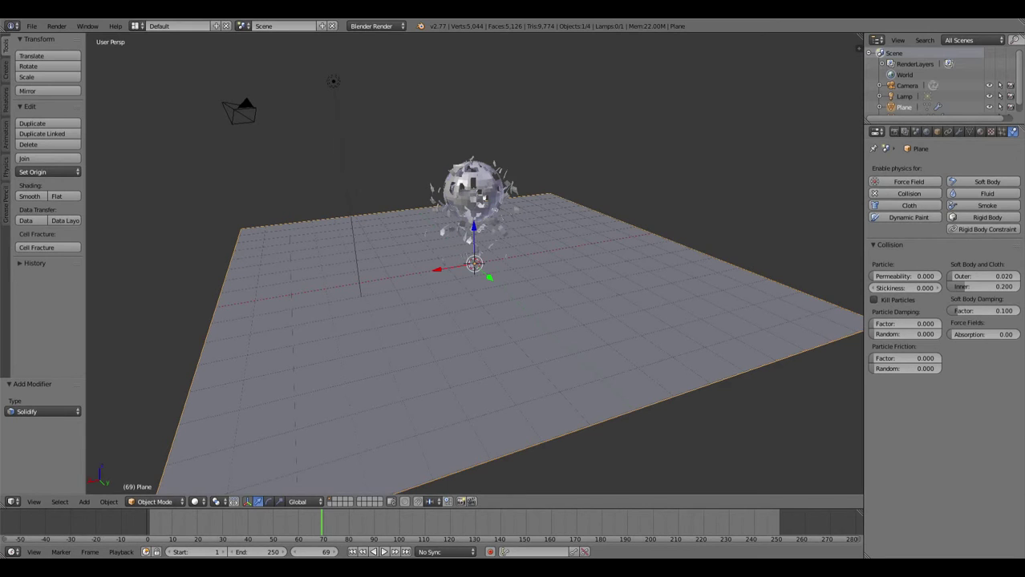
middle_click_drag(377, 325, 625, 392)
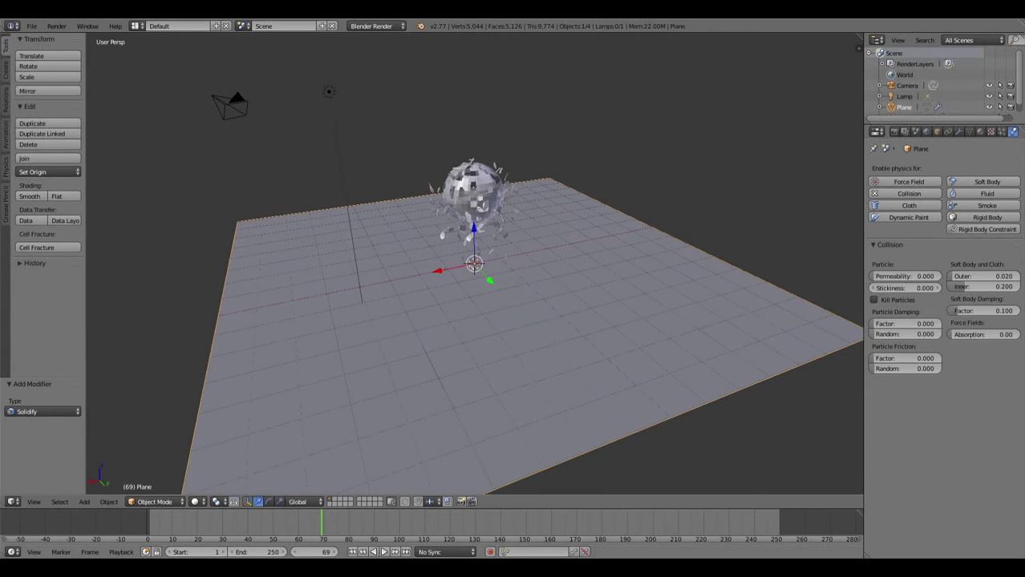
key("shift+Left")
key("alt+a")
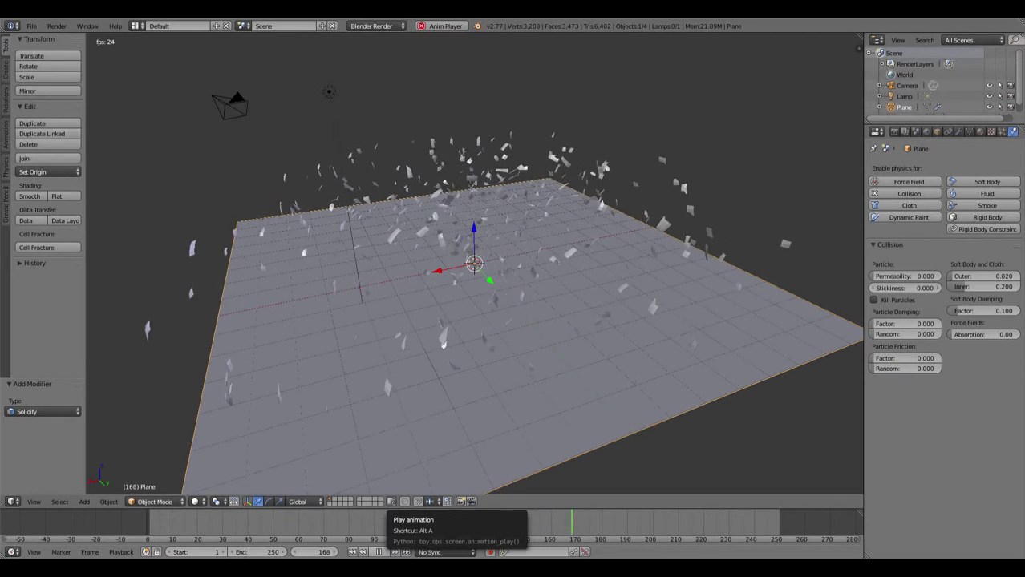
key("alt+a")
key("shift+Left")
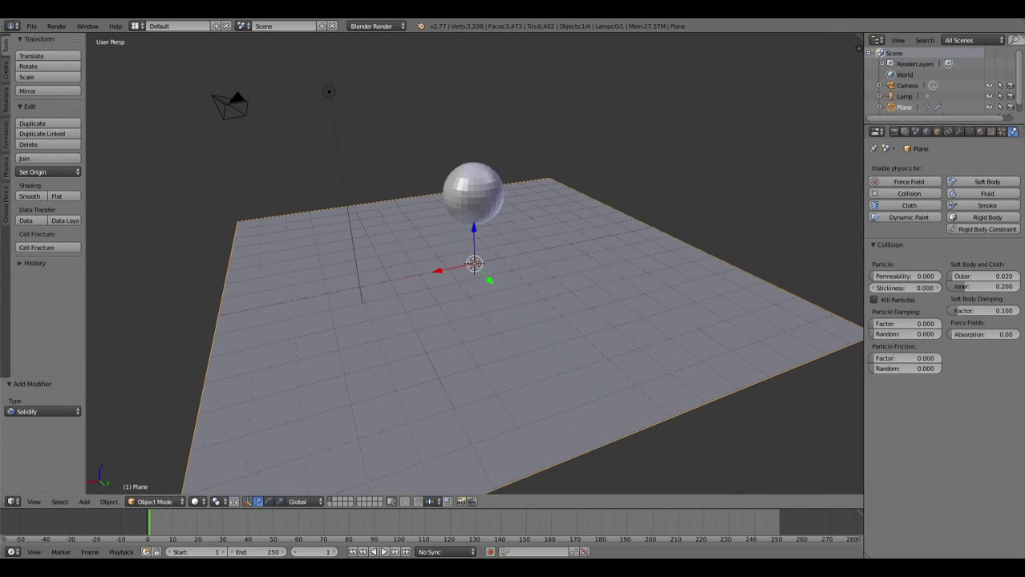
Set the plane's particle damping factor to 1 and preview the fragments landing, returning to the first frame.
left_click(904, 324)
key("Return")
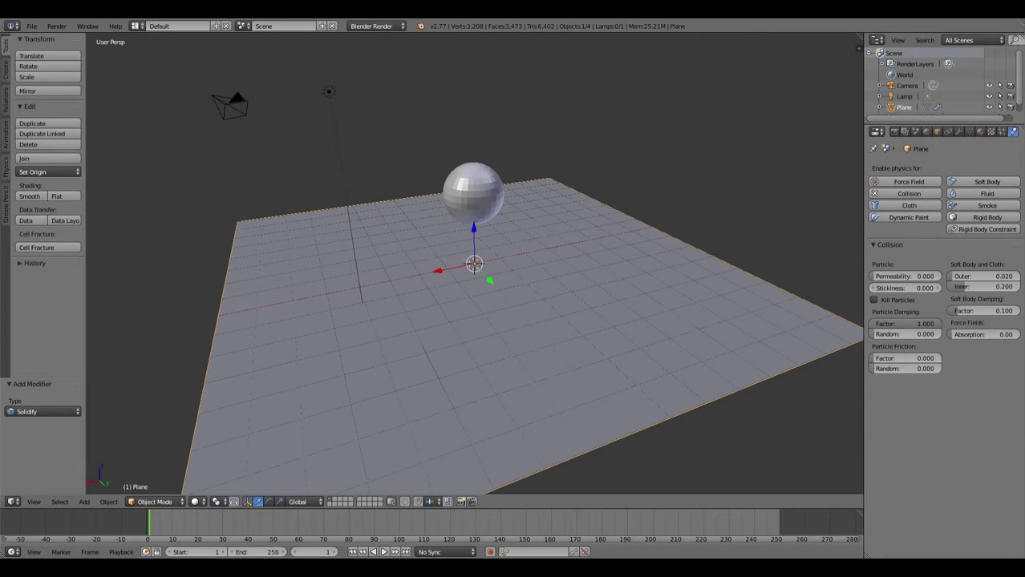
left_click(898, 359)
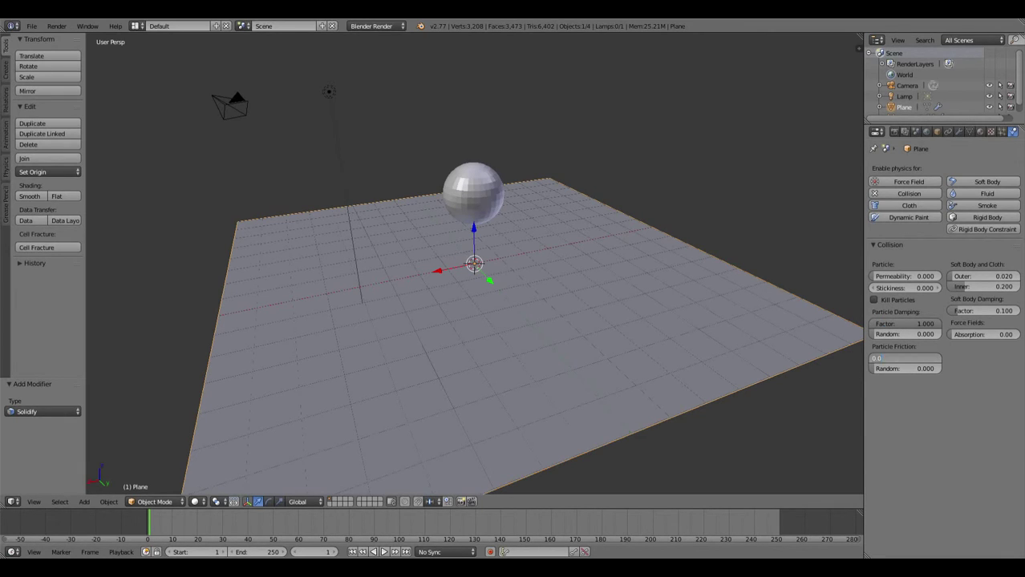
key("Return")
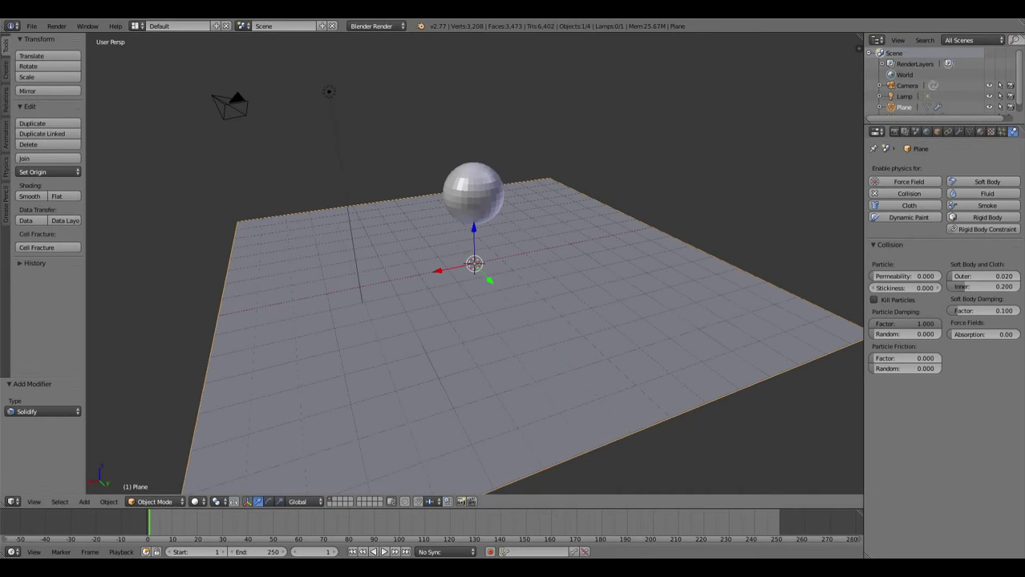
left_click(384, 551)
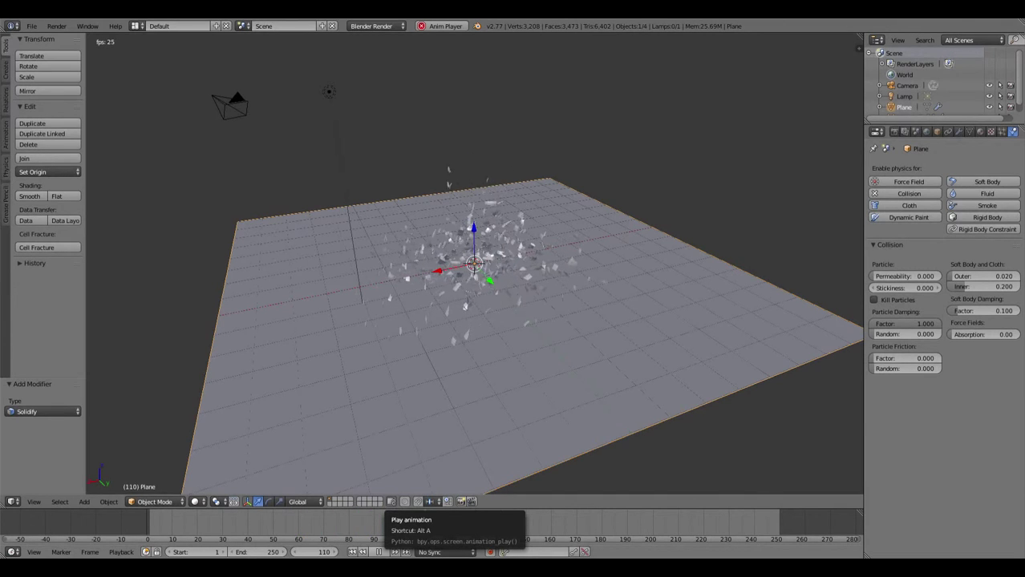
left_click(383, 552)
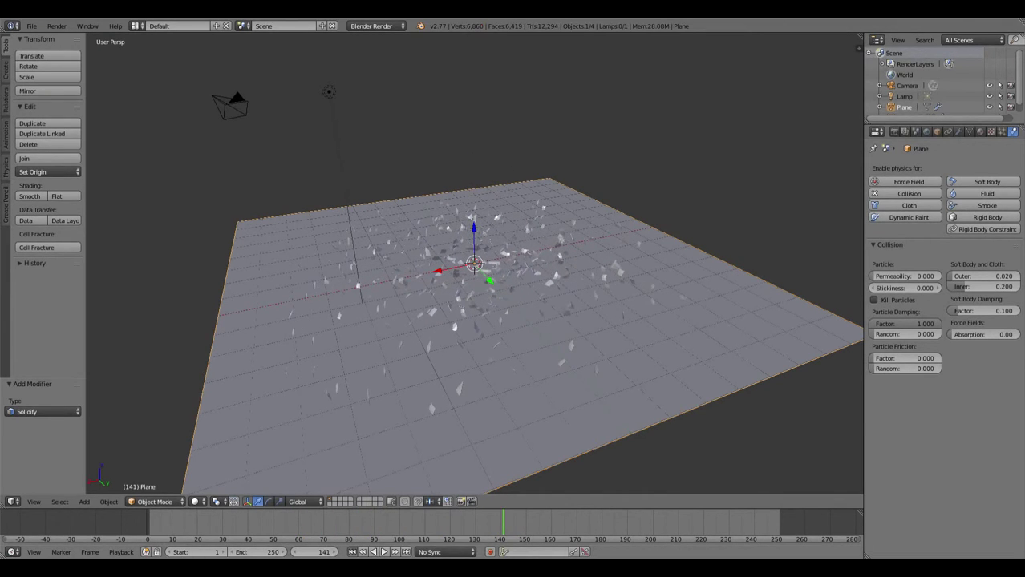
left_click(352, 552)
Set the plane's particle friction factor to 1, preview the explosion and return to the first frame.
left_click(905, 359)
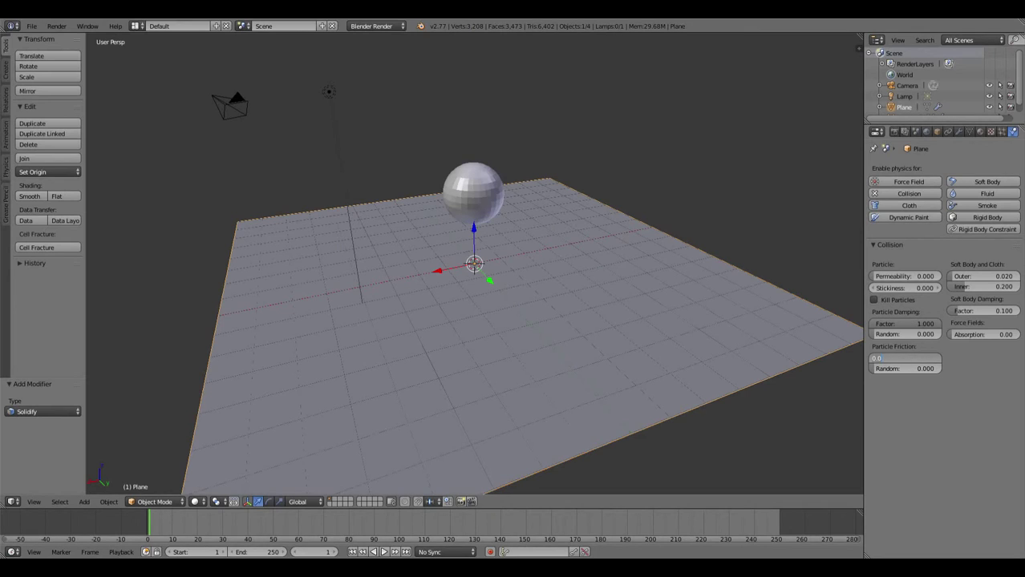
type("1")
key("Return")
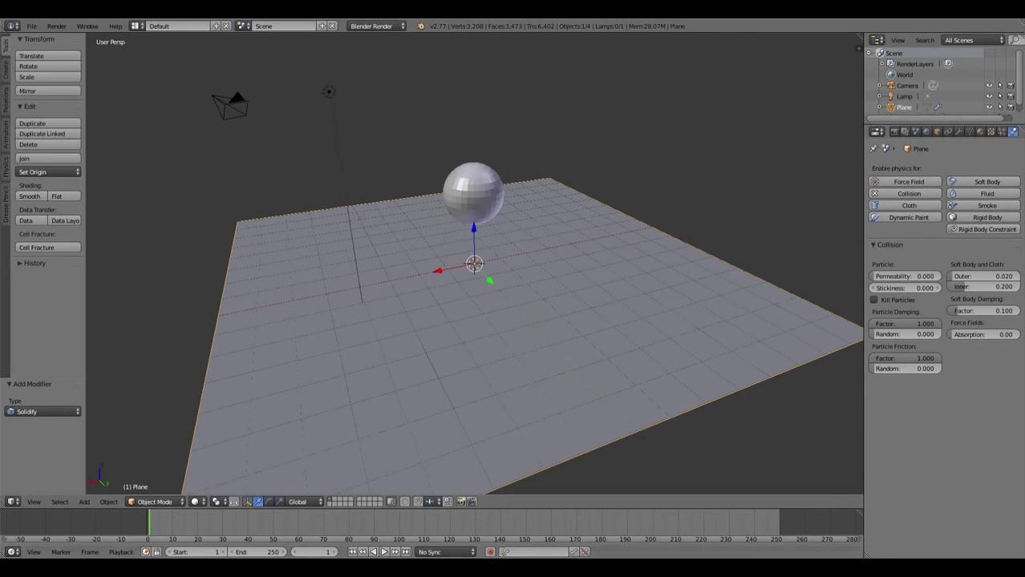
key("alt+a")
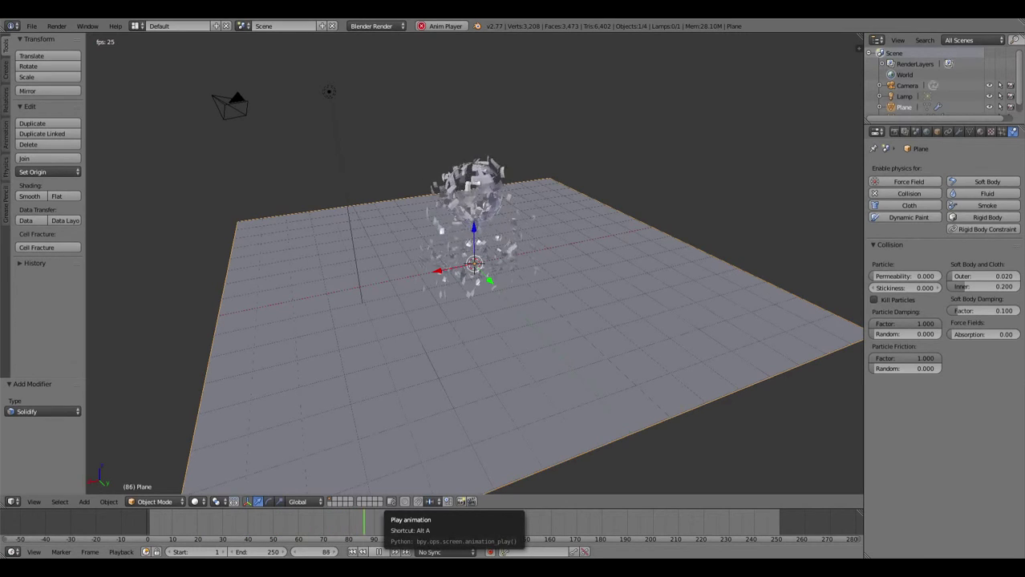
key("alt+a")
key("shift+Left")
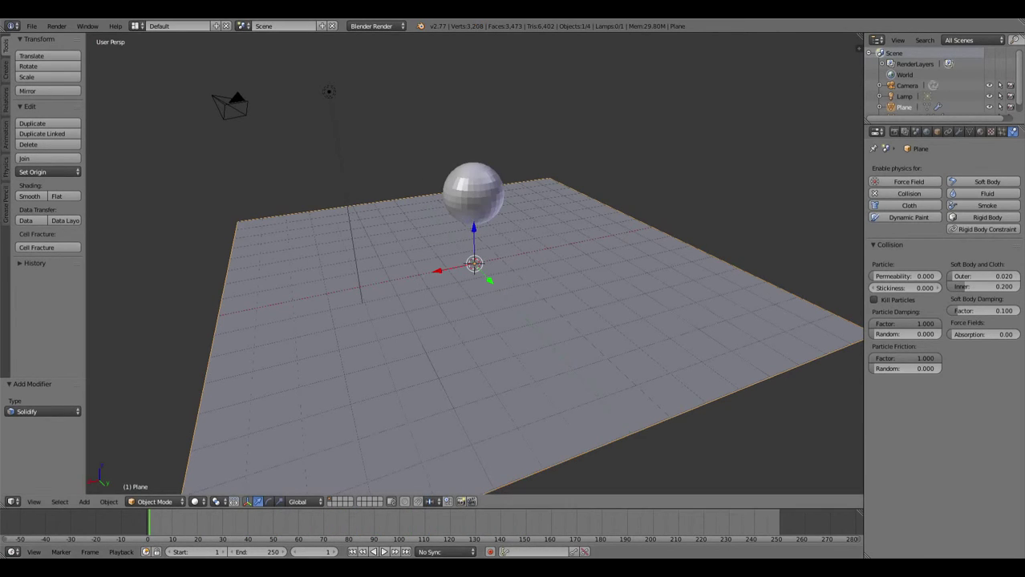
Select the sphere and set its particle system to render particles as Object.
middle_click_drag(689, 337, 505, 285)
right_click(473, 190)
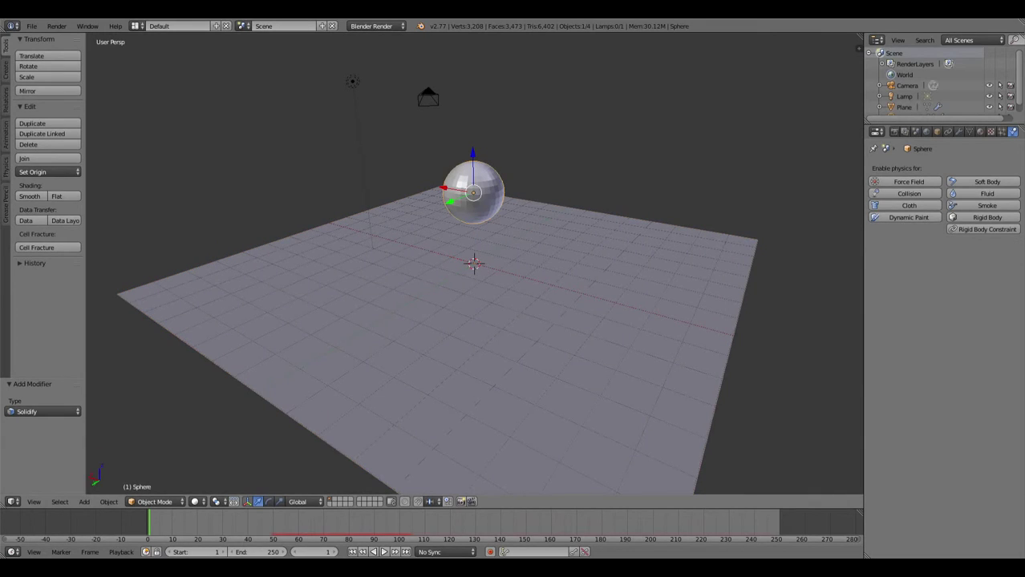
middle_click_drag(473, 190, 413, 210)
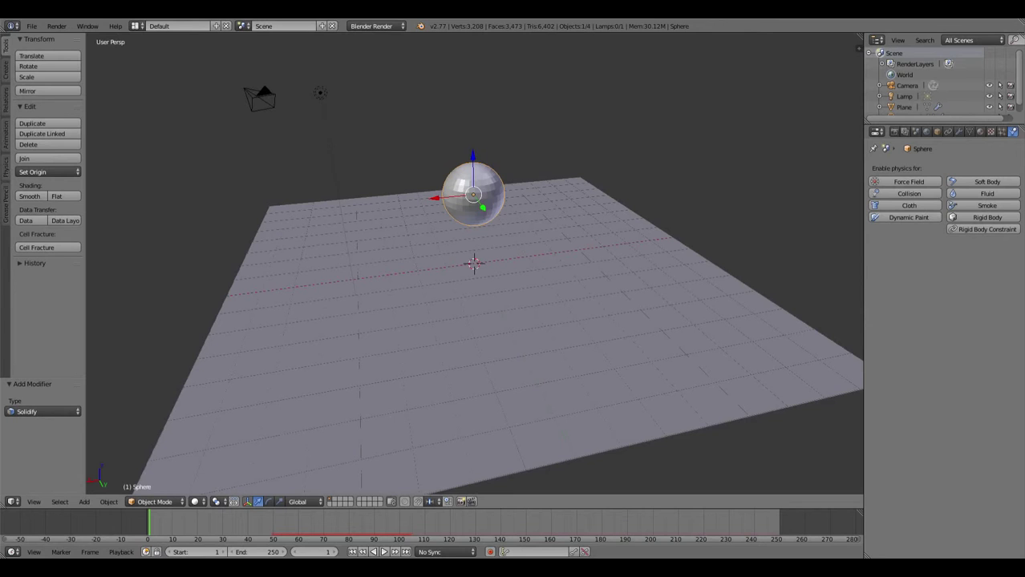
middle_click_drag(481, 305, 443, 308)
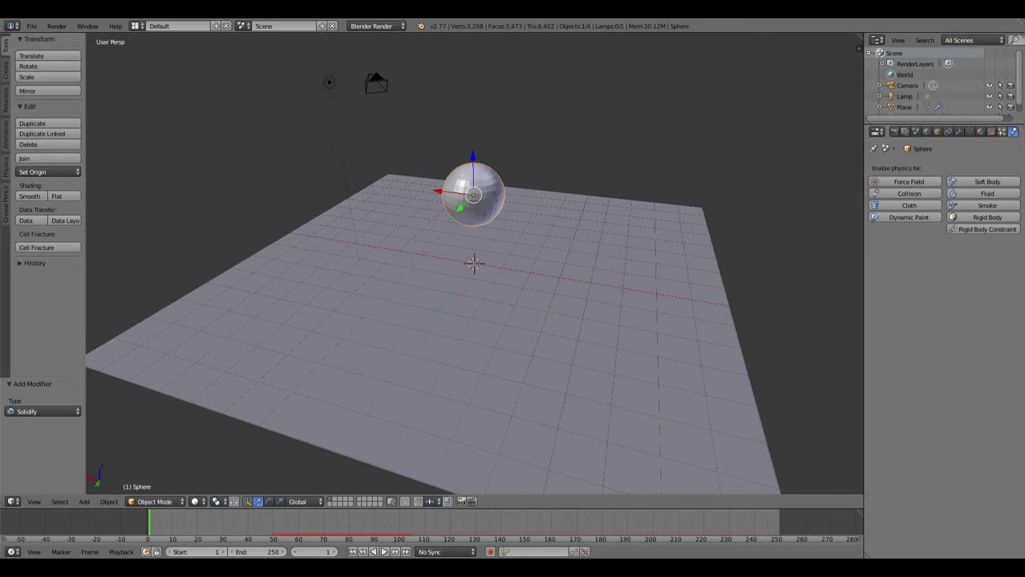
left_click(1001, 132)
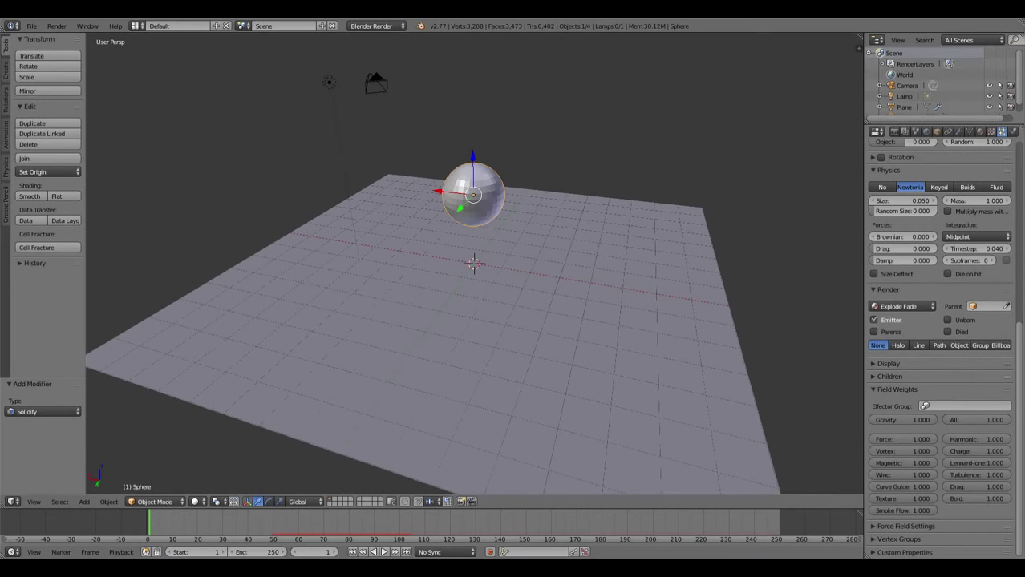
left_click(959, 344)
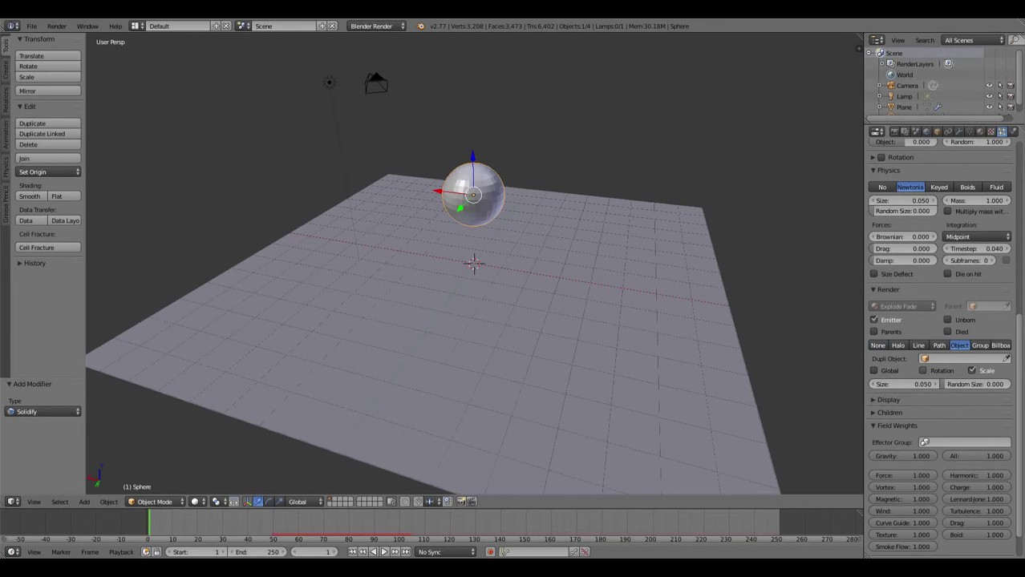
Add a cube mesh, raise it and move it about 28 units along X, out of the visible scene.
key("shift+a")
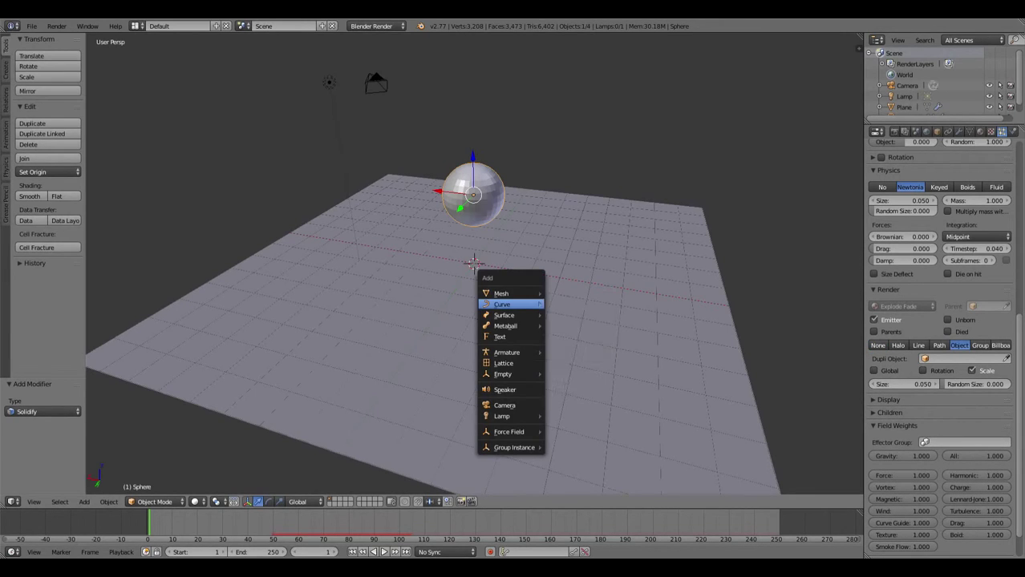
mouse_move(513, 293)
left_click(569, 305)
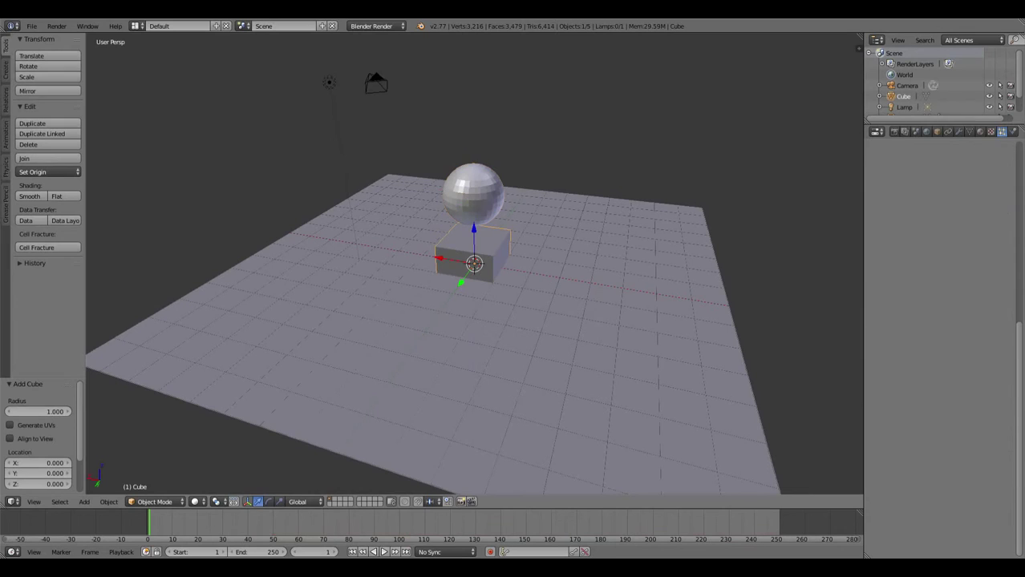
left_click_drag(474, 229, 471, 65)
left_click_drag(437, 100, 18, 86)
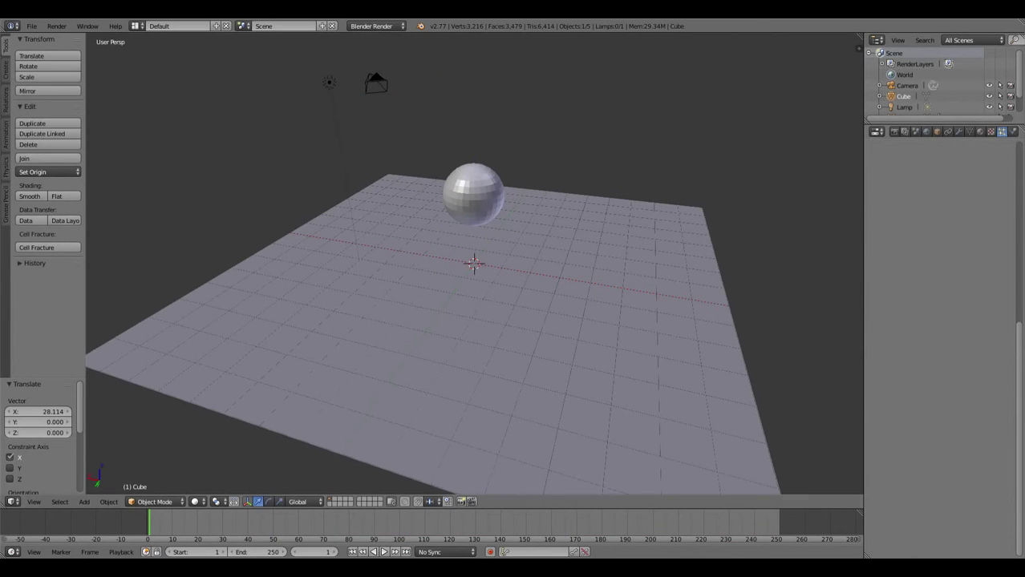
Select the sphere and assign the Cube as the dupli object of its particles.
right_click(474, 194)
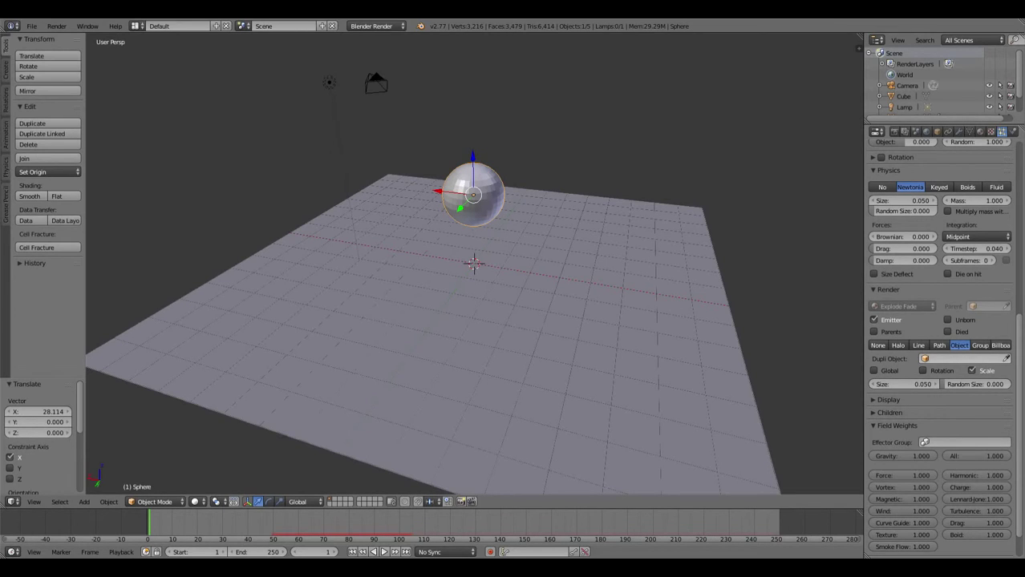
left_click(962, 358)
left_click(946, 383)
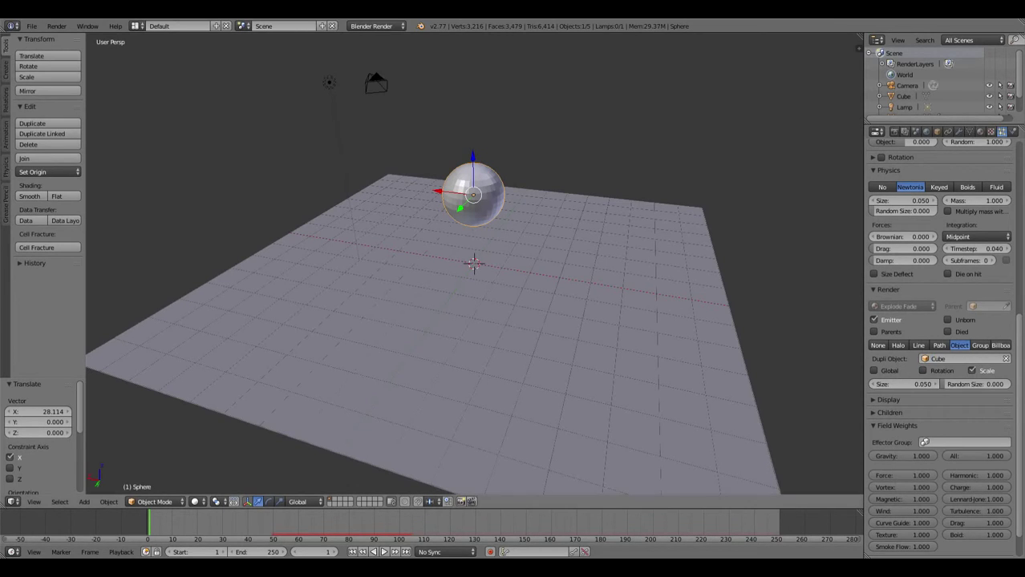
Play the explosion animation and examine the cube particles from closer up and another angle, stopping playback at frame 50.
middle_click_drag(513, 320, 549, 311)
left_click(384, 552)
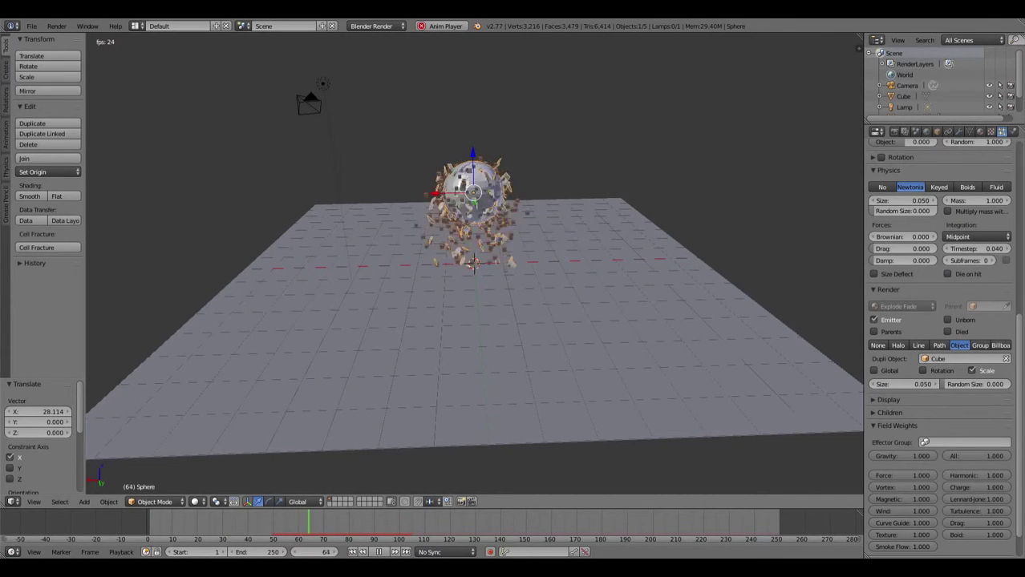
scroll(474, 264, "up", 4)
scroll(433, 353, "up", 1)
middle_click_drag(426, 355, 504, 354)
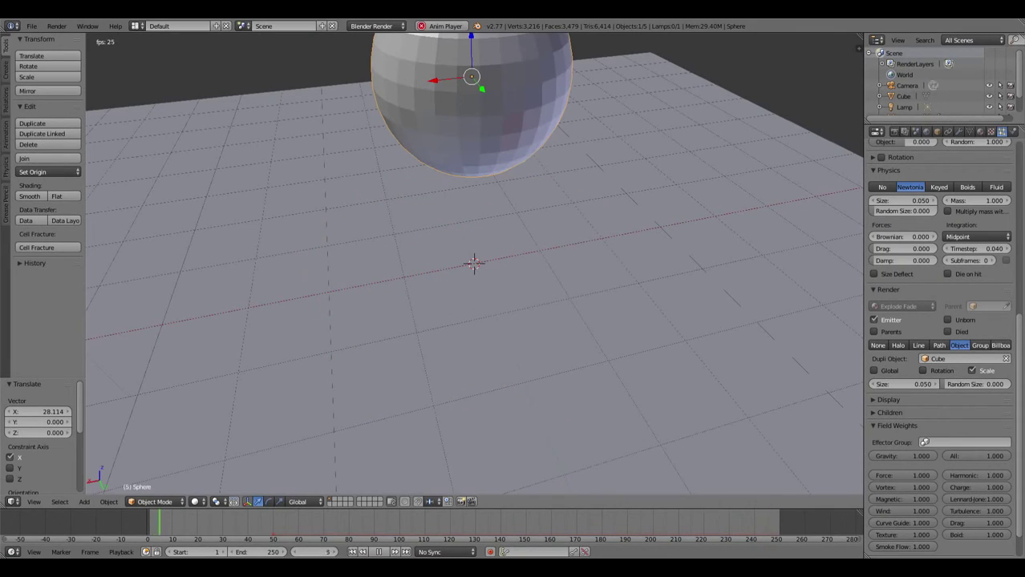
key("alt+a")
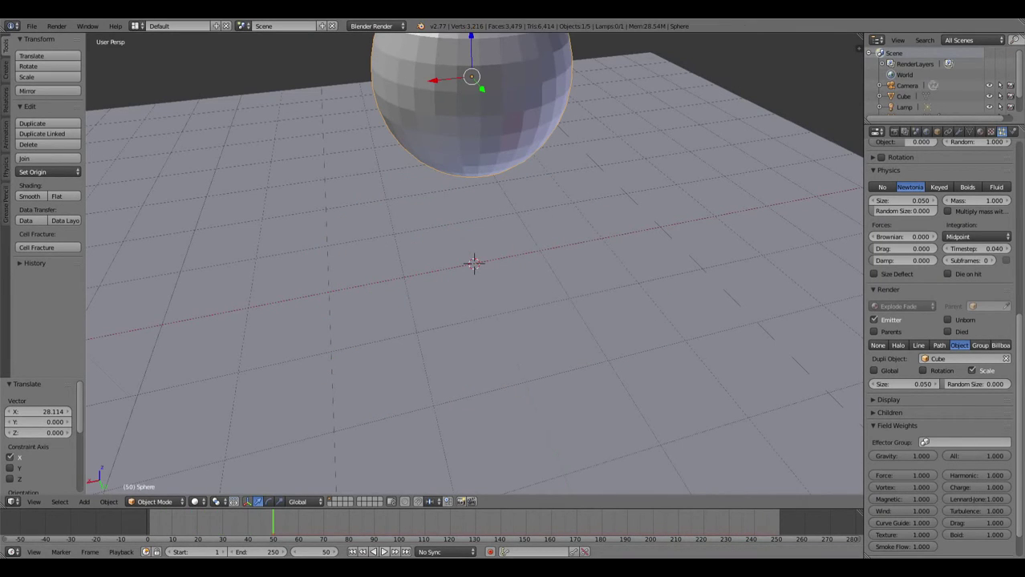
Delete the exploding sphere from the scene.
scroll(474, 264, "down", 2)
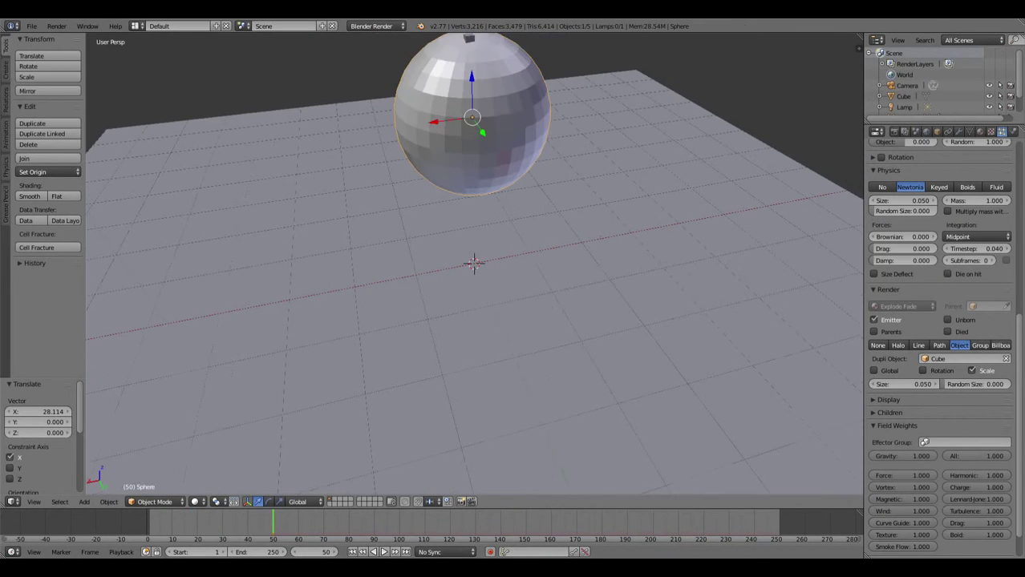
middle_click_drag(503, 354, 379, 305)
scroll(363, 292, "down", 1)
key("x")
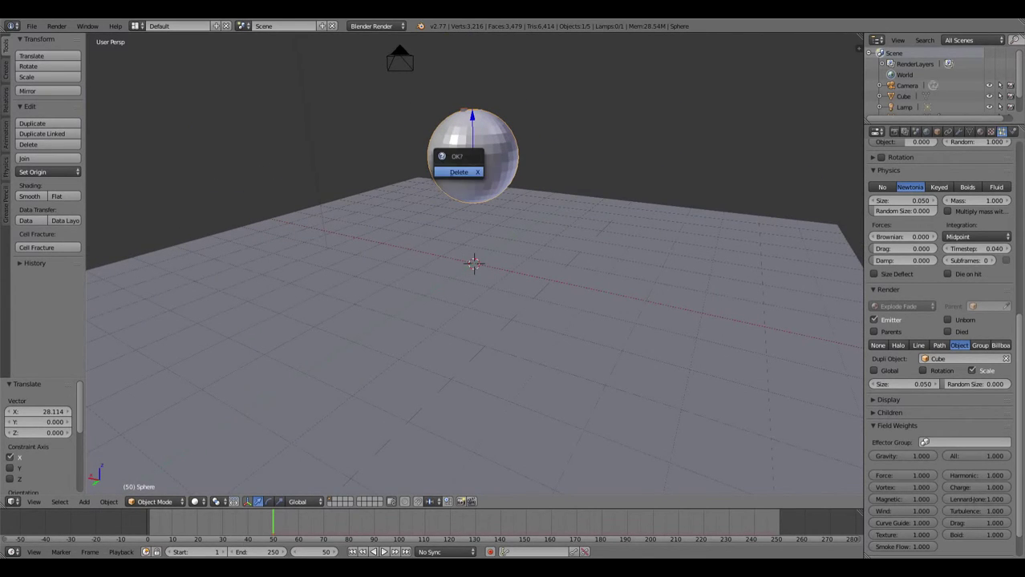
left_click(460, 169)
Add a new UV sphere and raise it along Z in two moves of about 2.5 and 0.9 units, above the plane.
key("shift+a")
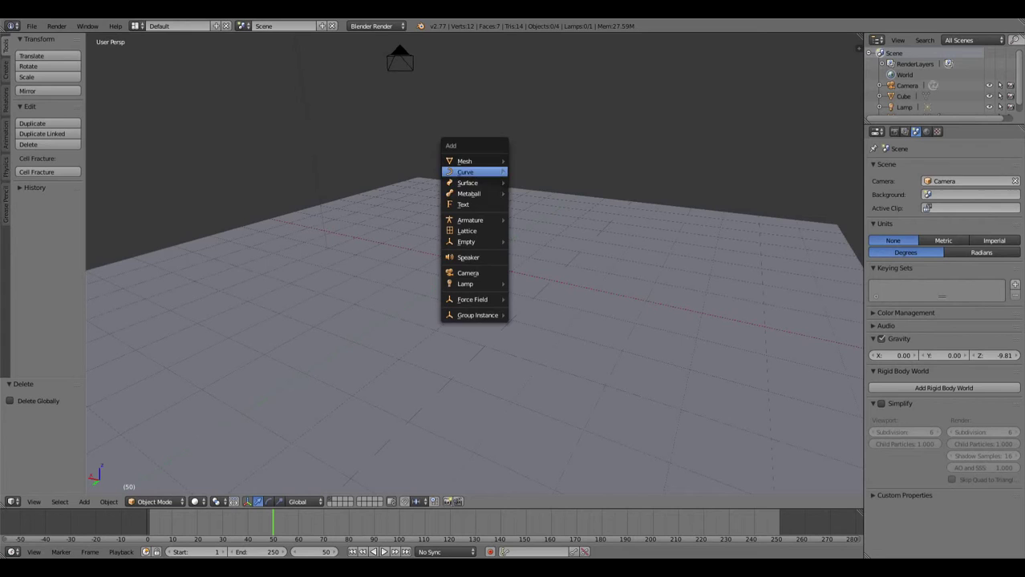
mouse_move(473, 161)
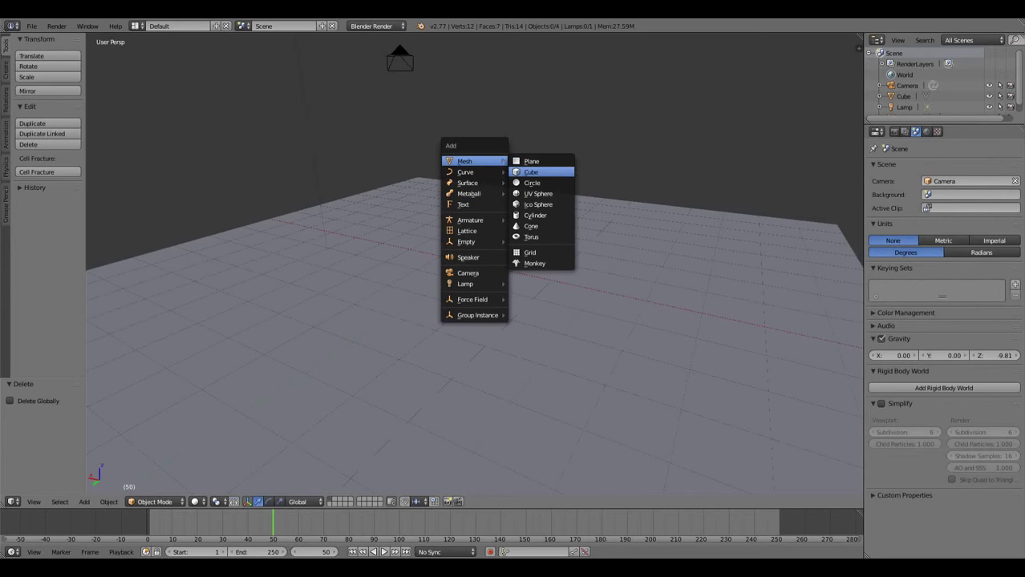
left_click(537, 194)
key("g")
key("z")
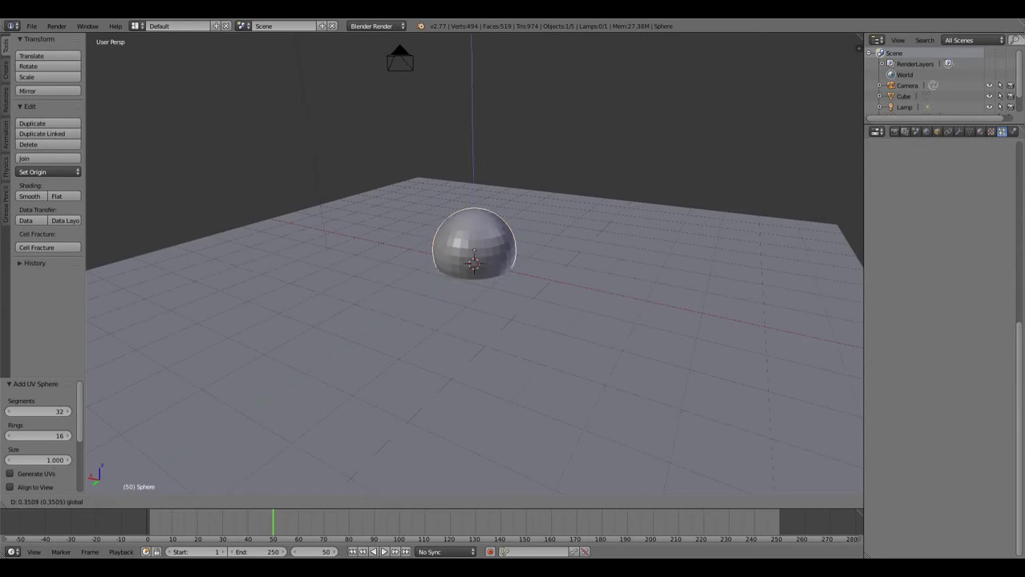
key("Return")
key("g")
key("z")
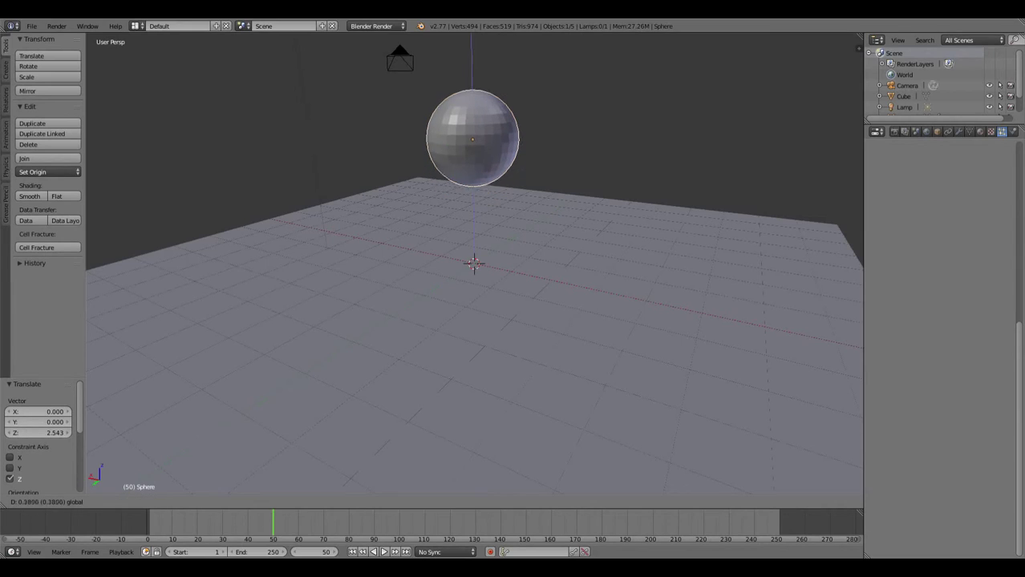
key("Return")
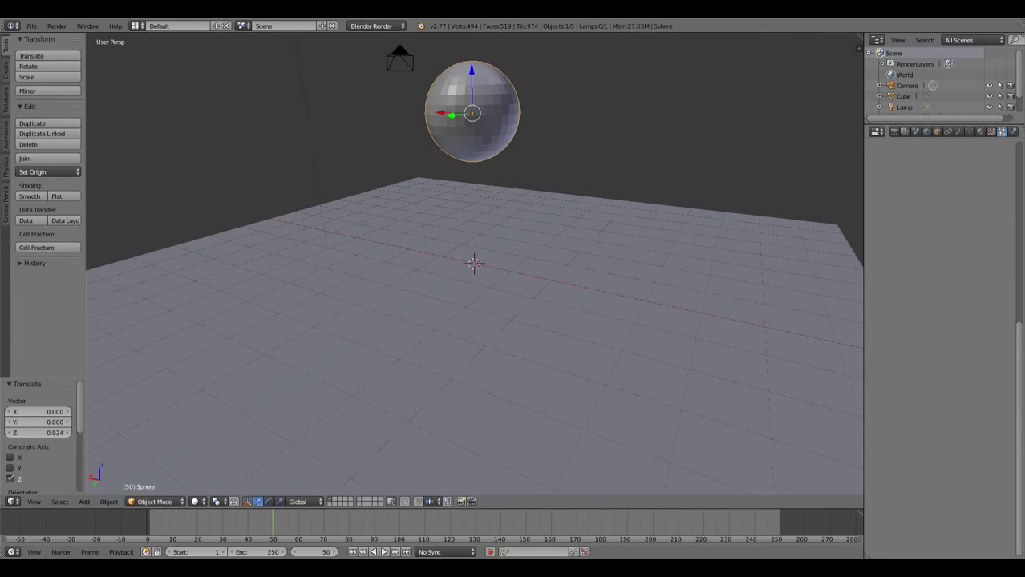
Add a new particle system to the raised sphere and show its render settings.
scroll(942, 321, "up", 10)
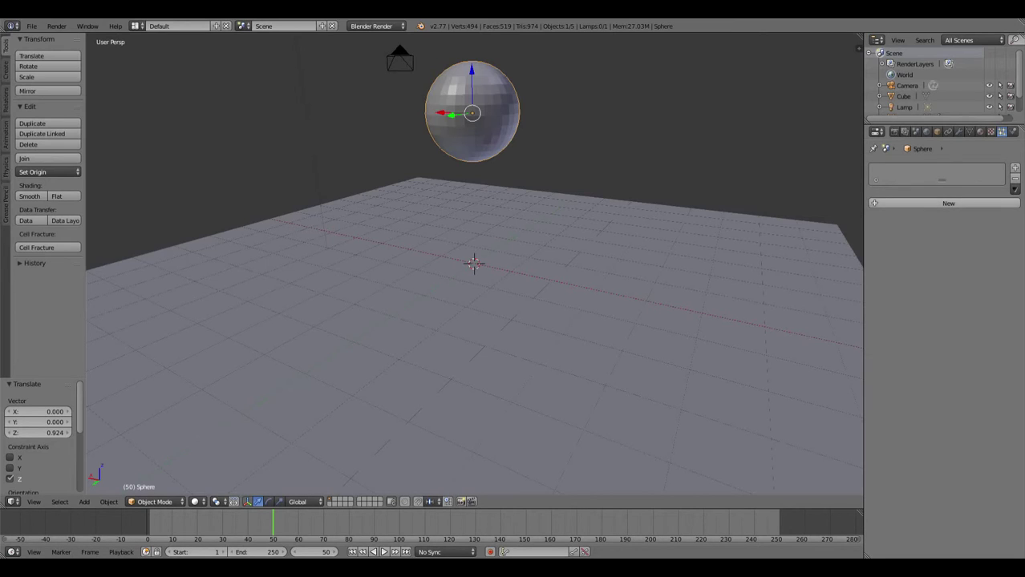
left_click(947, 203)
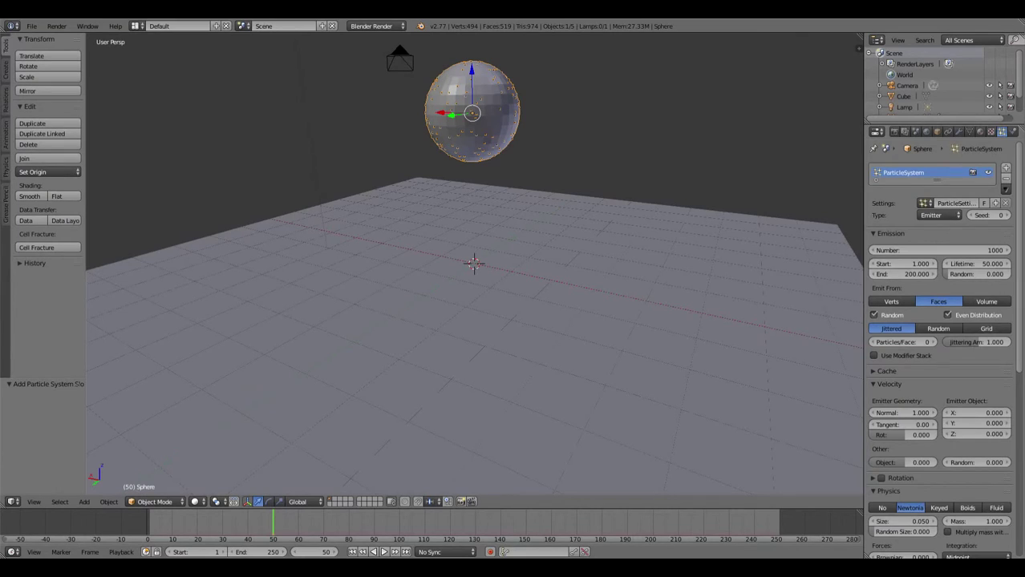
scroll(938, 320, "down", 8)
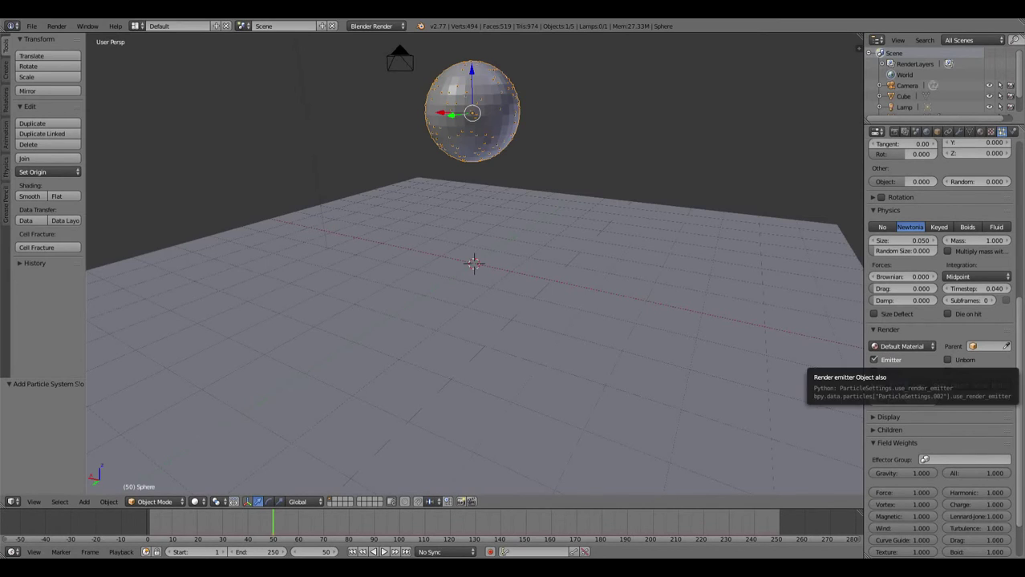
Keyframe the particle system's Emitter render option as on at frames 1 and 54 and off at frame 55.
left_click(352, 552)
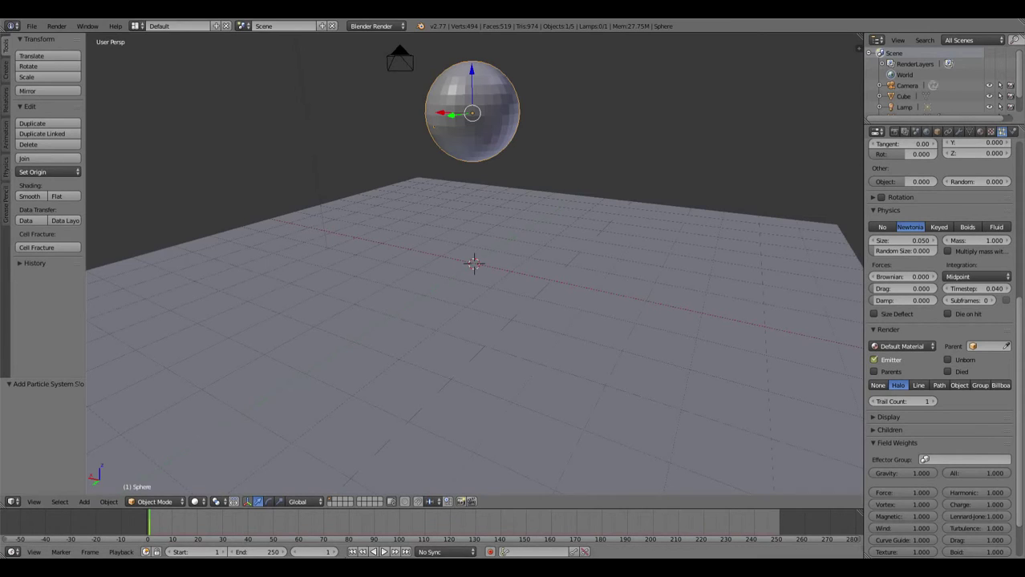
key("alt+a")
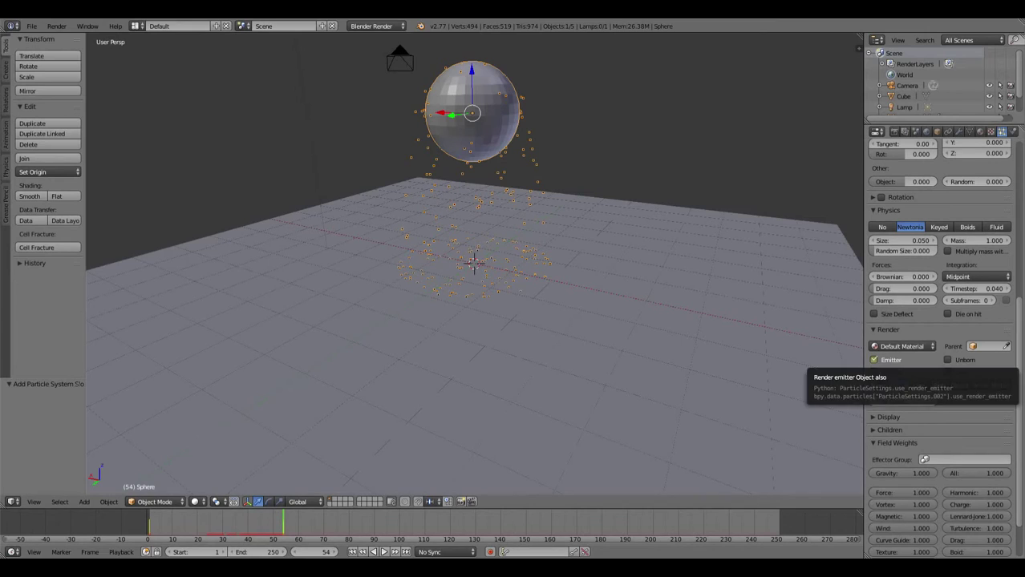
left_click(335, 552)
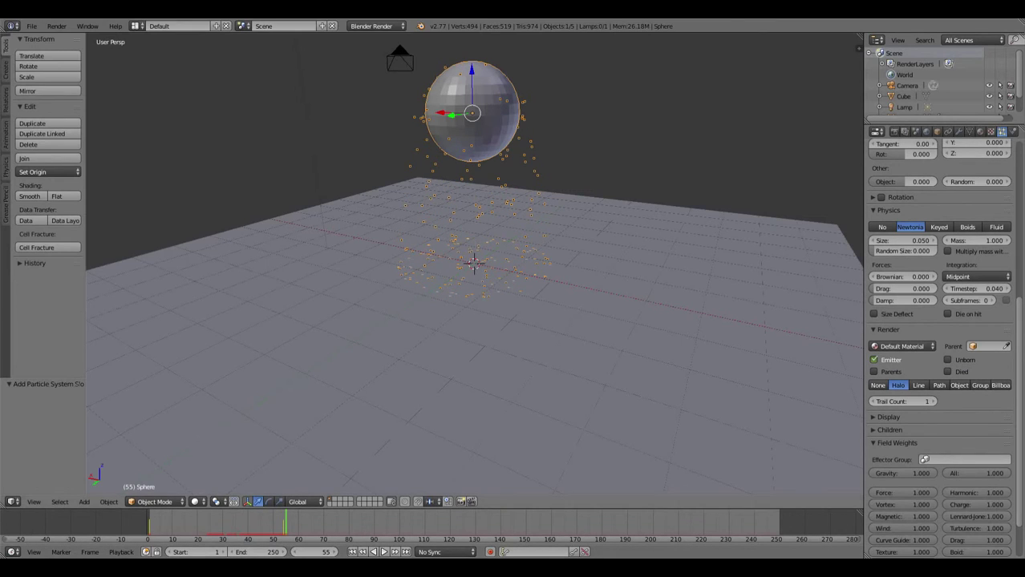
left_click(873, 360)
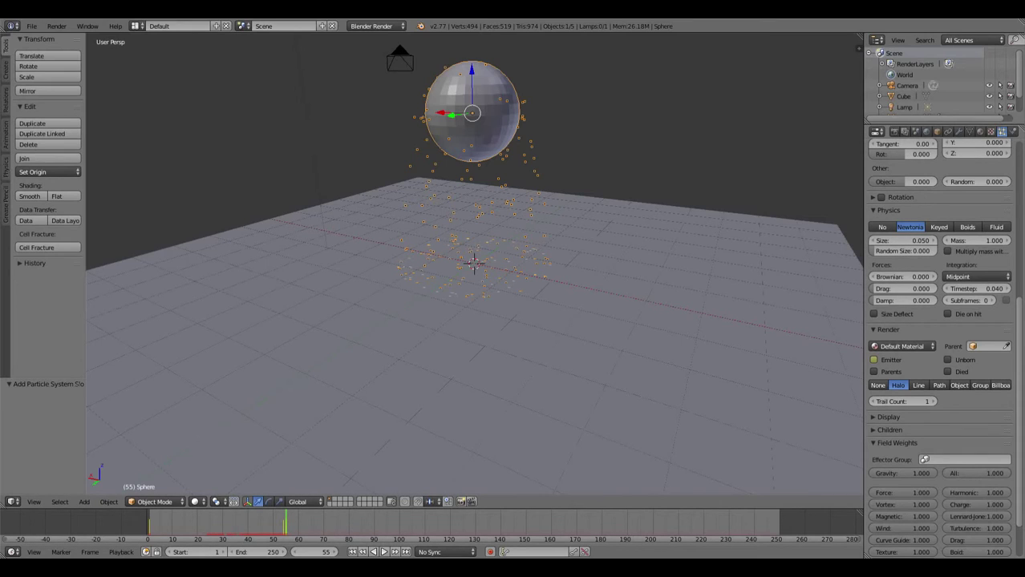
Render the new sphere's particles as Object, using the Cube as the dupli object.
left_click(959, 385)
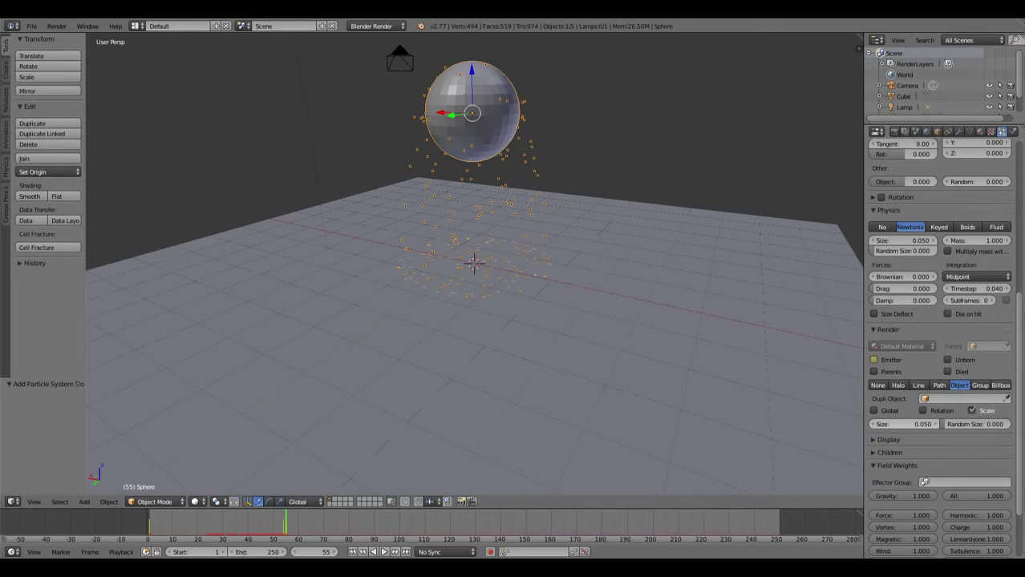
left_click(966, 398)
left_click(910, 424)
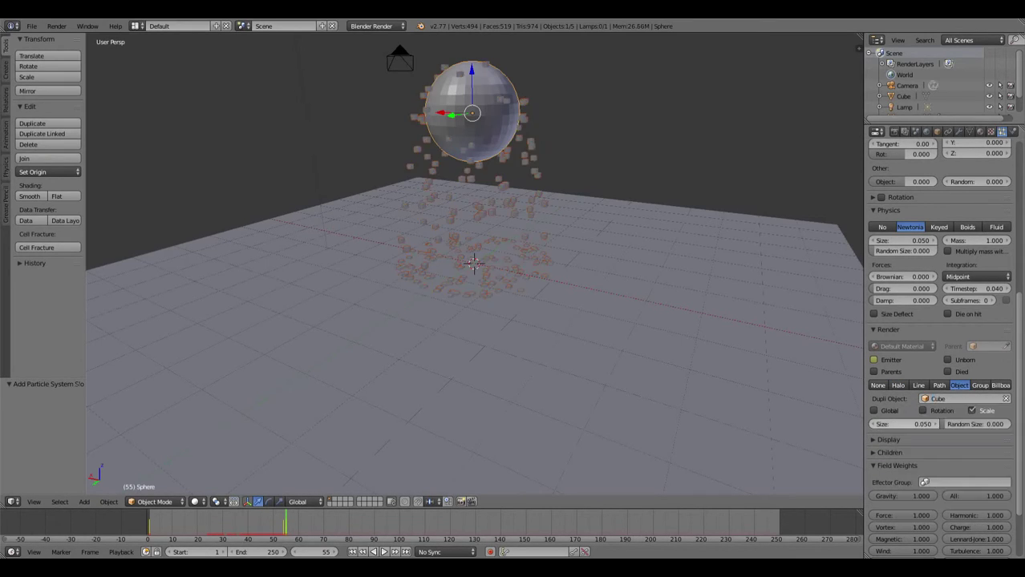
Preview the cube particles falling onto the plane from another angle and return to the first frame.
middle_click_drag(513, 360, 465, 297)
key("shift+Left")
key("alt+a")
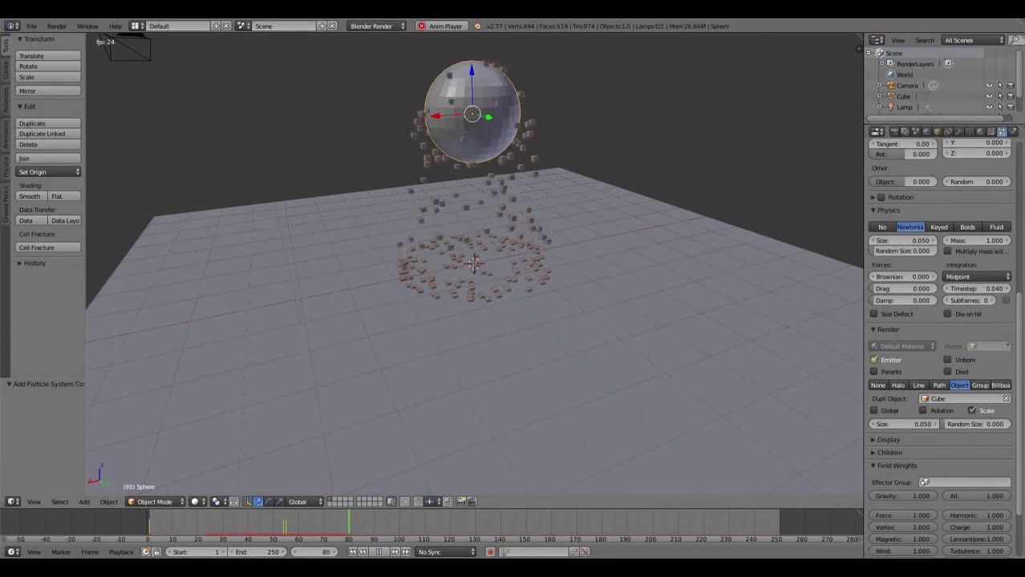
key("alt+a")
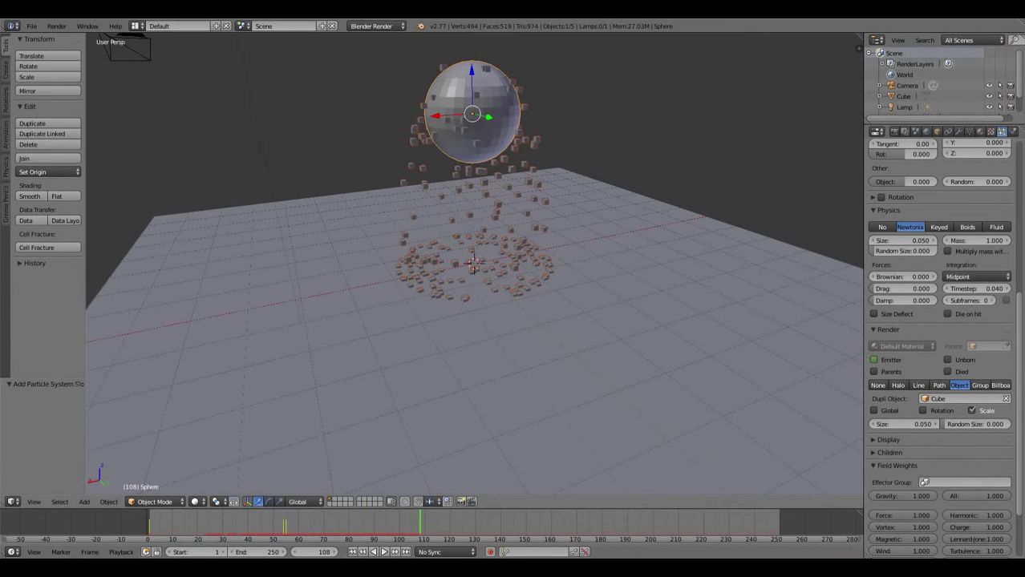
key("shift+Left")
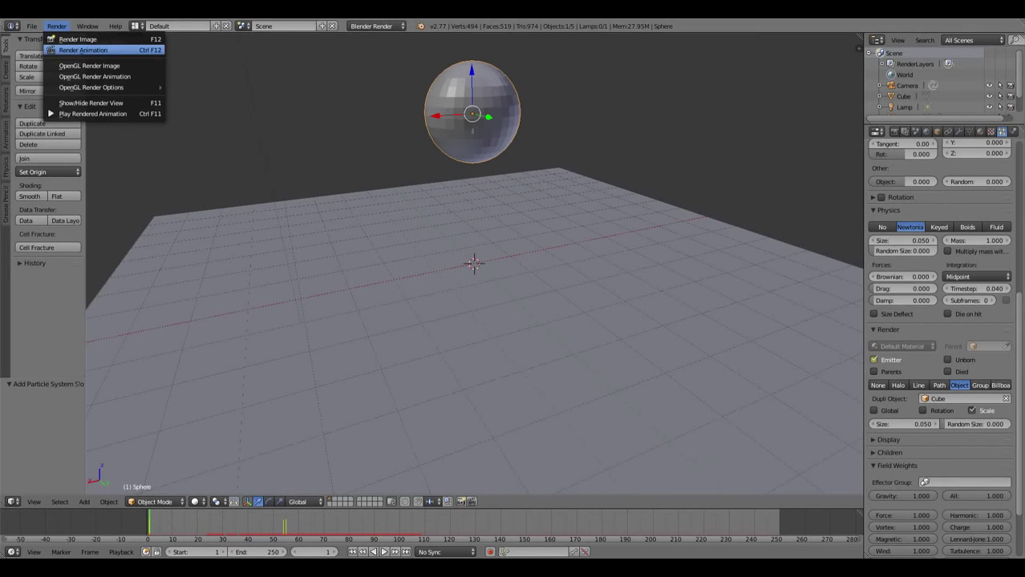
left_click(84, 50)
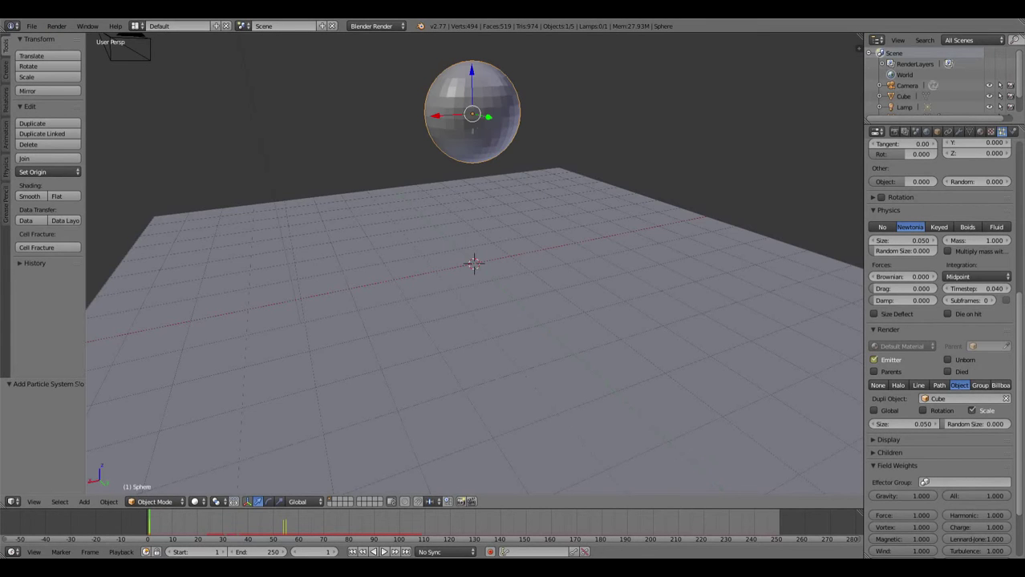
Frame the whole plane and sphere in the view and set the viewport shading to Rendered.
scroll(593, 231, "down", 4)
middle_click_drag(593, 230, 559, 220)
scroll(559, 220, "up", 2)
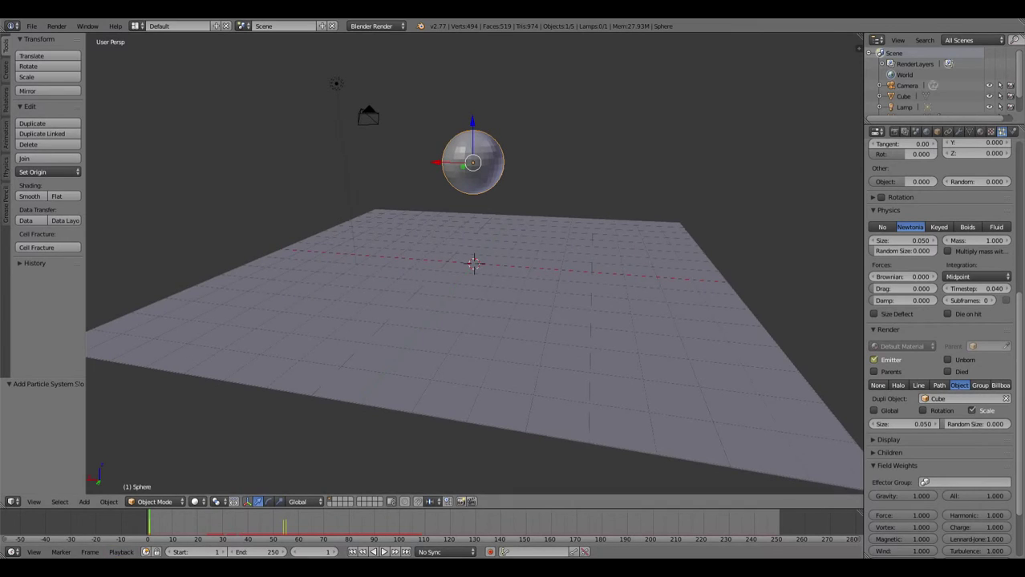
left_click(198, 501)
left_click(226, 427)
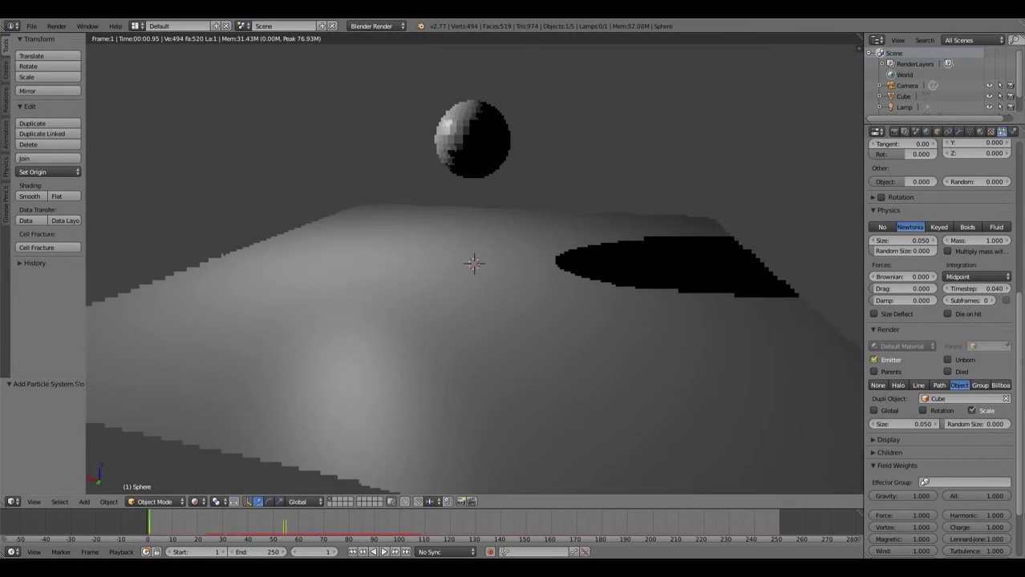
Play the rendered animation up to frame 110, examine the falling cubes and their shadows, and show the sphere's emission settings.
key("alt+a")
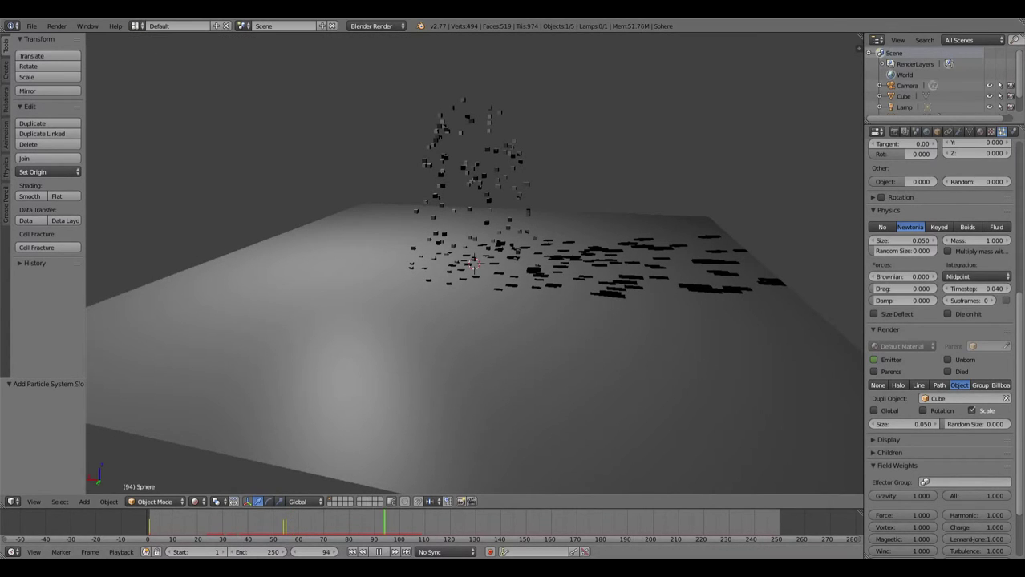
key("alt+a")
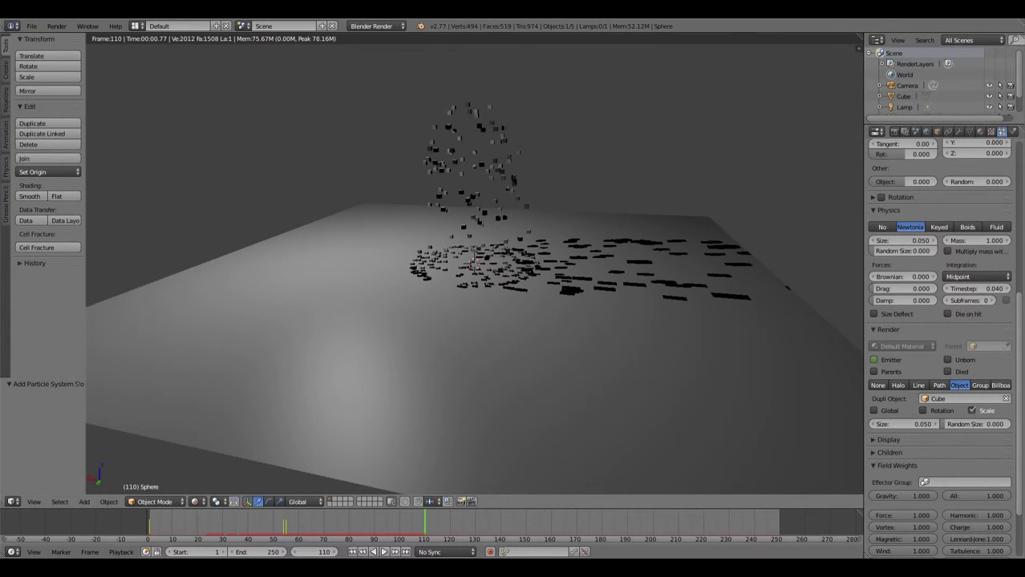
scroll(473, 265, "up", 3)
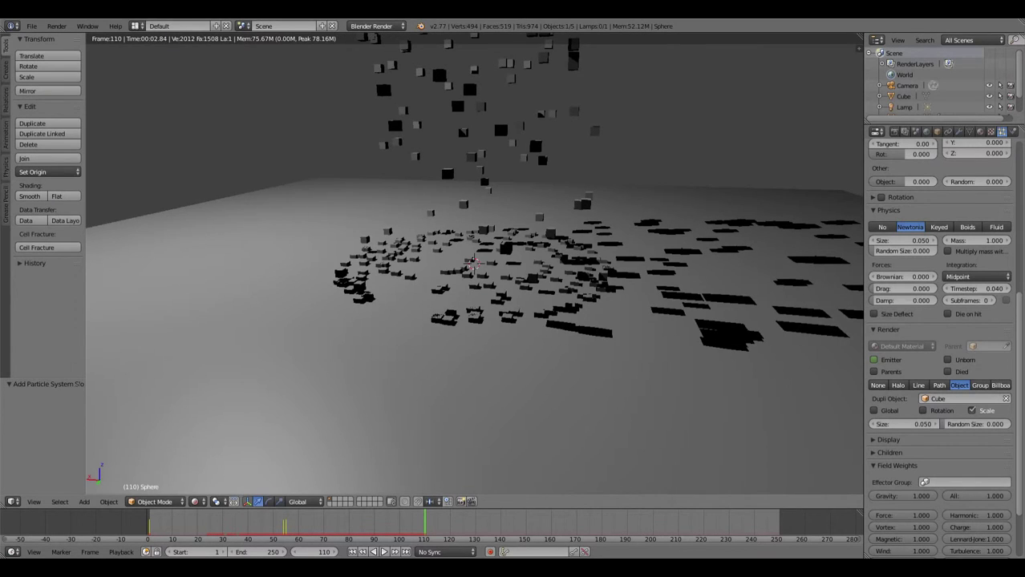
scroll(473, 265, "down", 3)
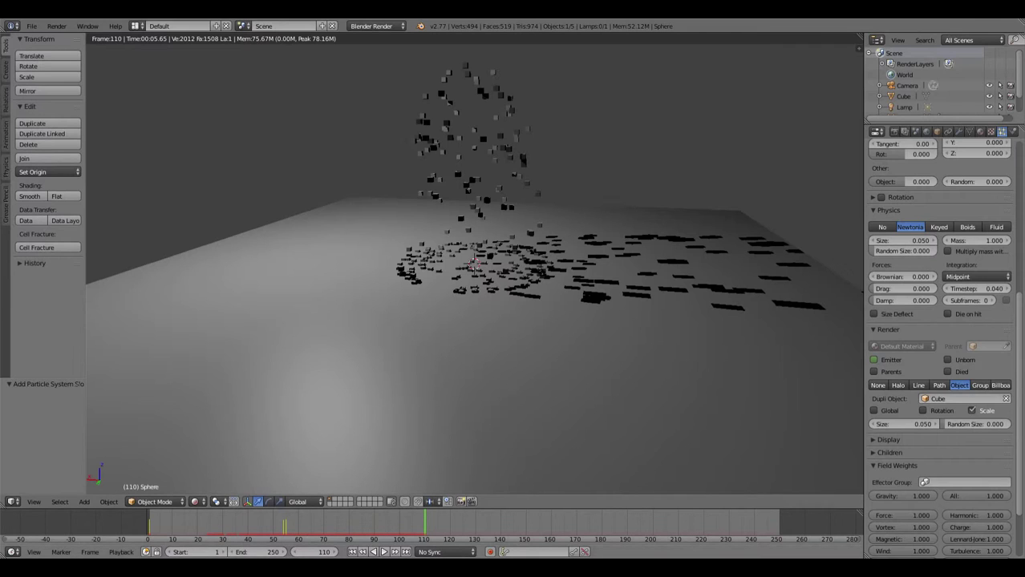
scroll(939, 320, "up", 5)
scroll(939, 321, "up", 4)
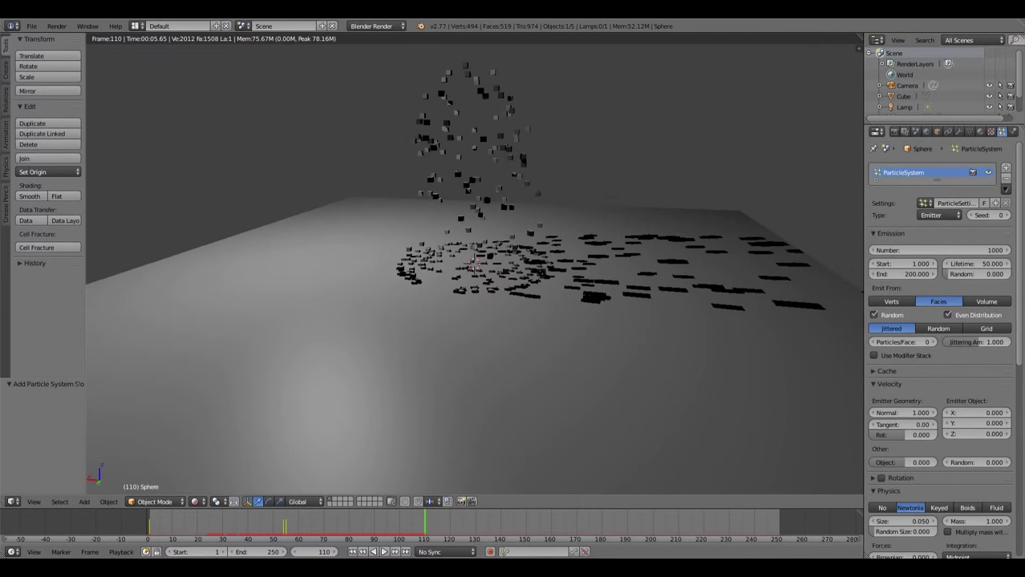
Set the sphere's particle emission to start at frame 50 and end at frame 100.
left_click(902, 264)
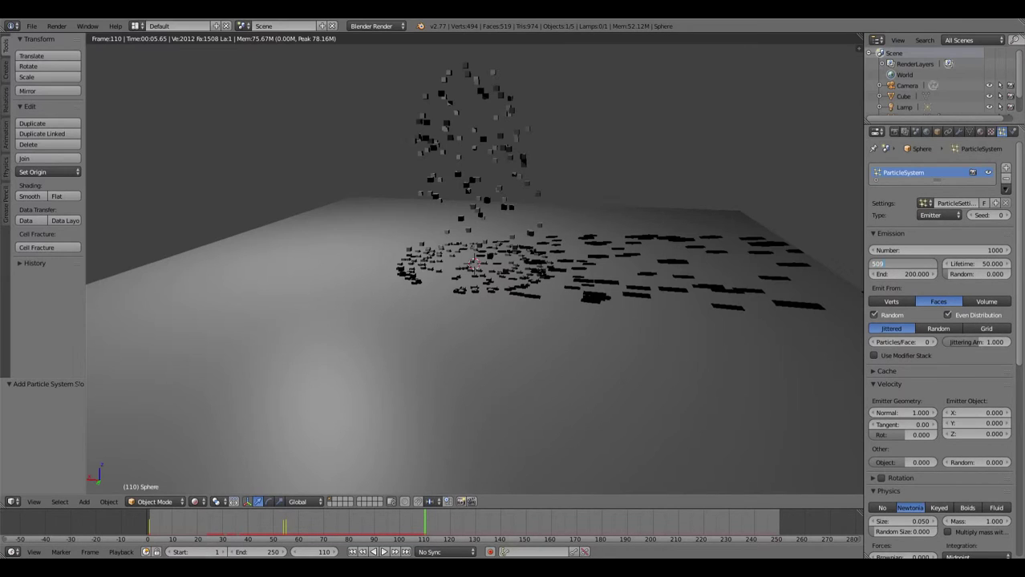
type("50")
key("Return")
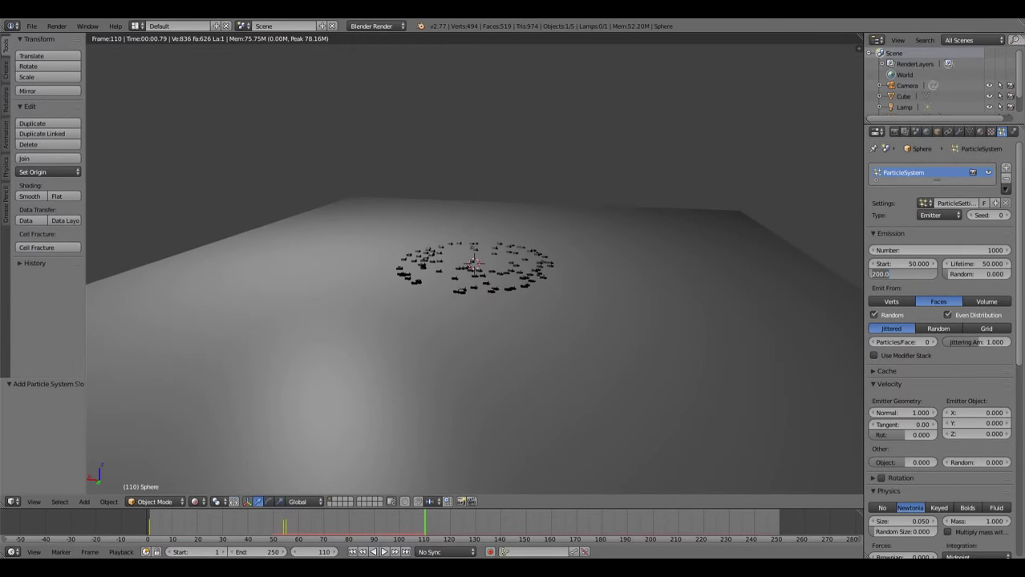
type("100")
key("Return")
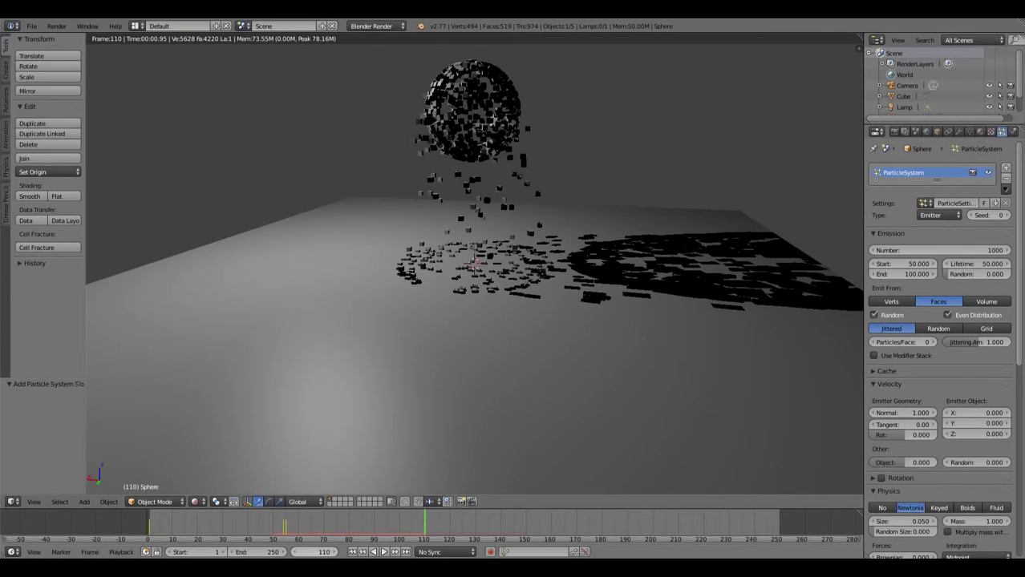
Return to the first frame, set the viewport shading to Solid and play the particle animation.
key("shift+Left")
left_click(198, 502)
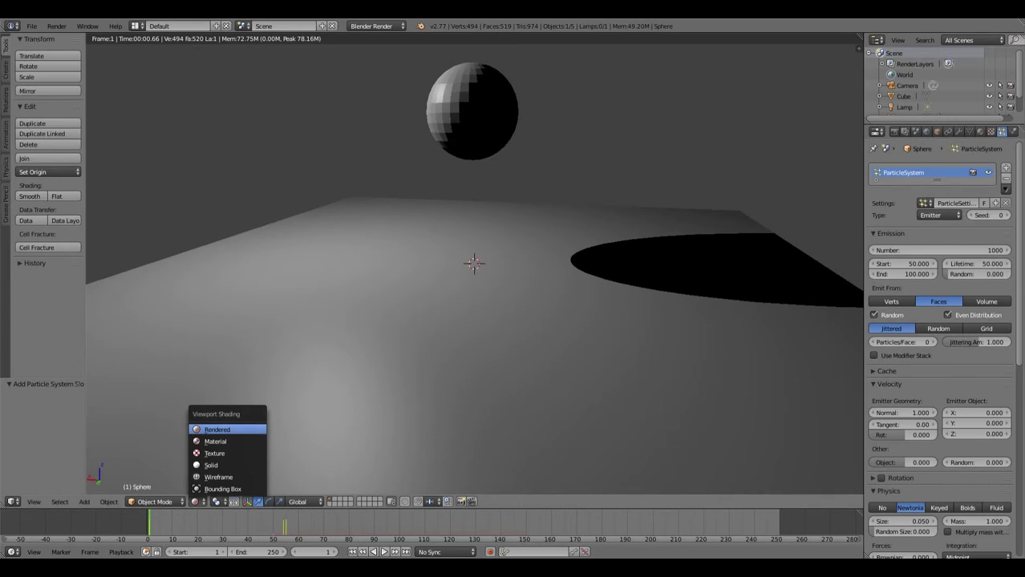
left_click(211, 465)
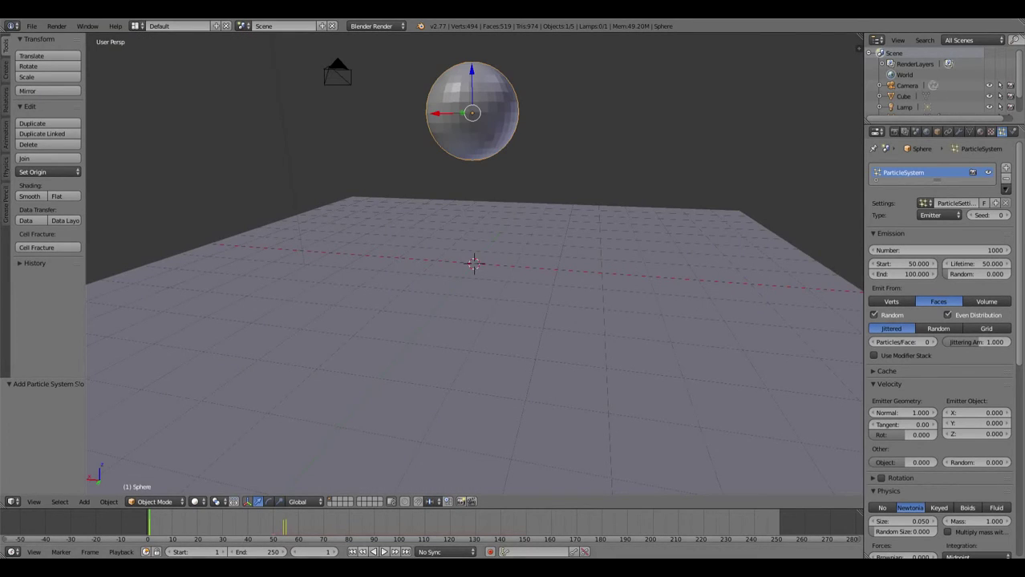
key("alt+a")
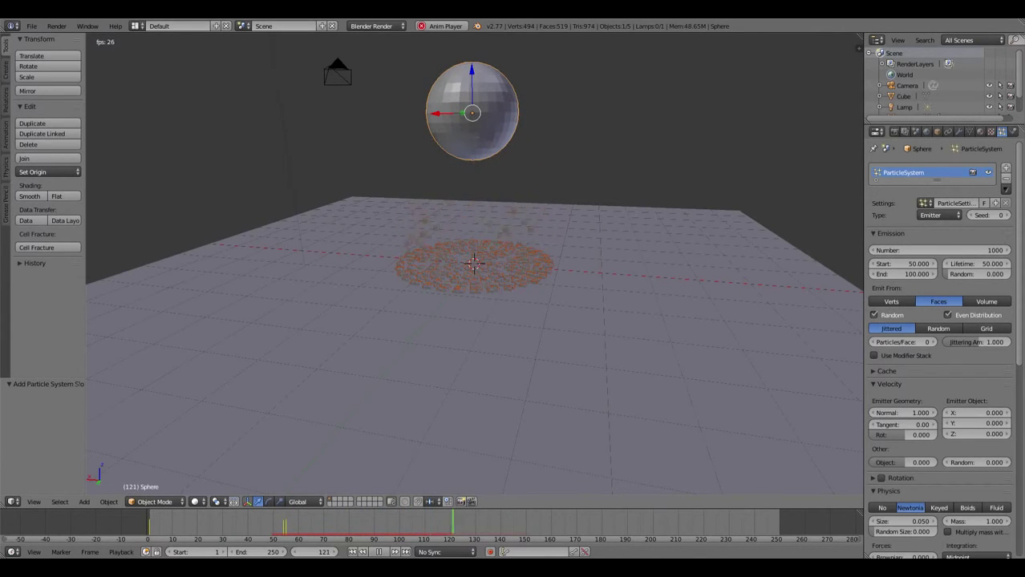
Set the lifetime of the sphere's particles to 1000 frames.
left_click(975, 263)
type("1000")
key("Return")
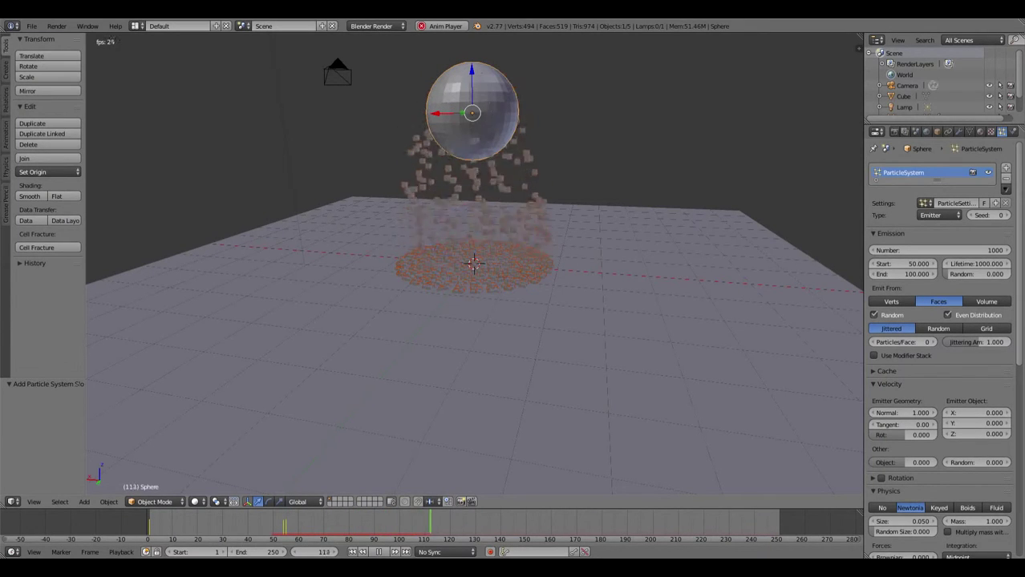
Set the gravity field weight of the sphere's particles to 0 and preview the playing animation from above the plane.
scroll(935, 425, "down", 5)
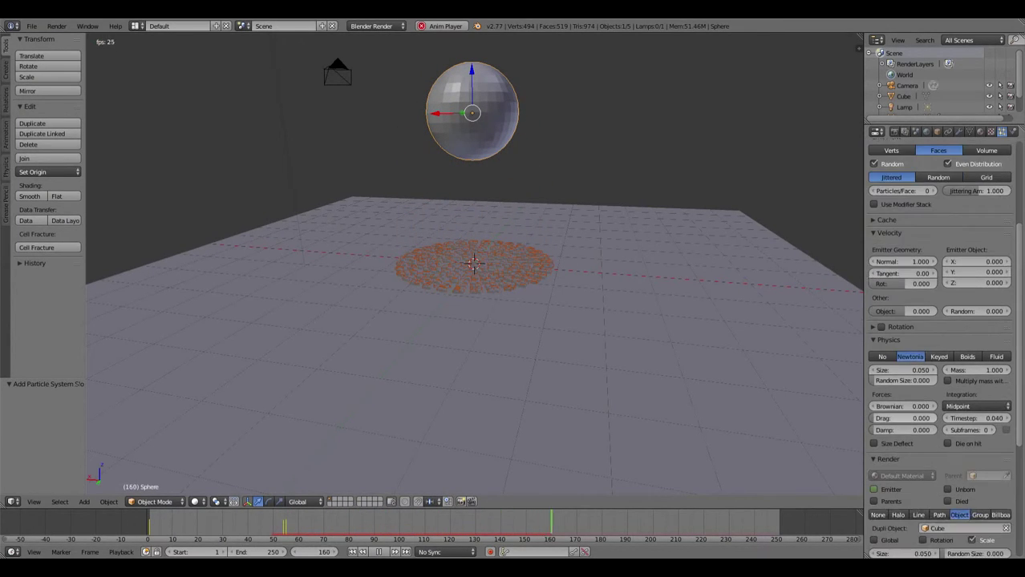
scroll(936, 425, "down", 5)
left_click(922, 421)
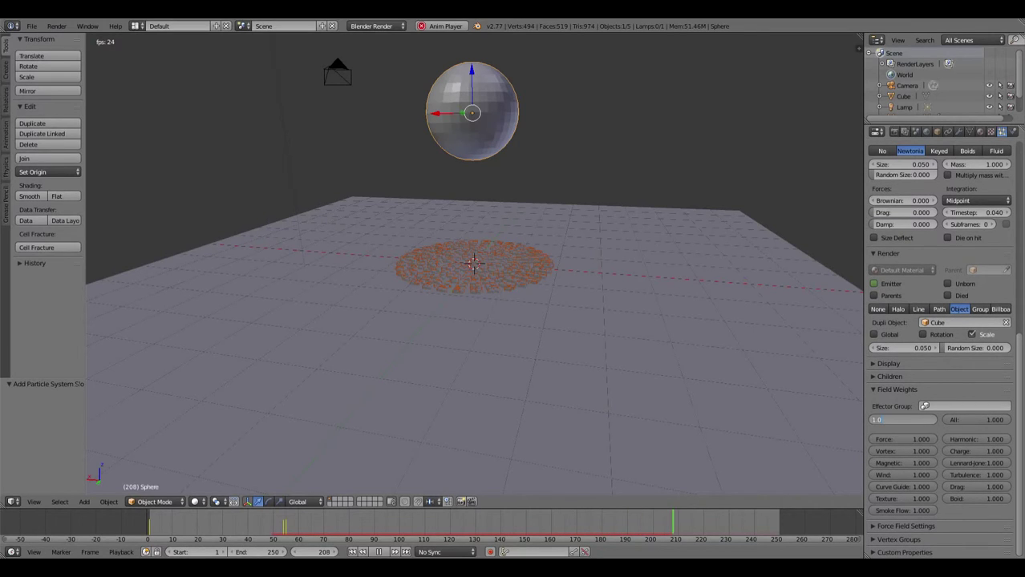
key("BackSpace")
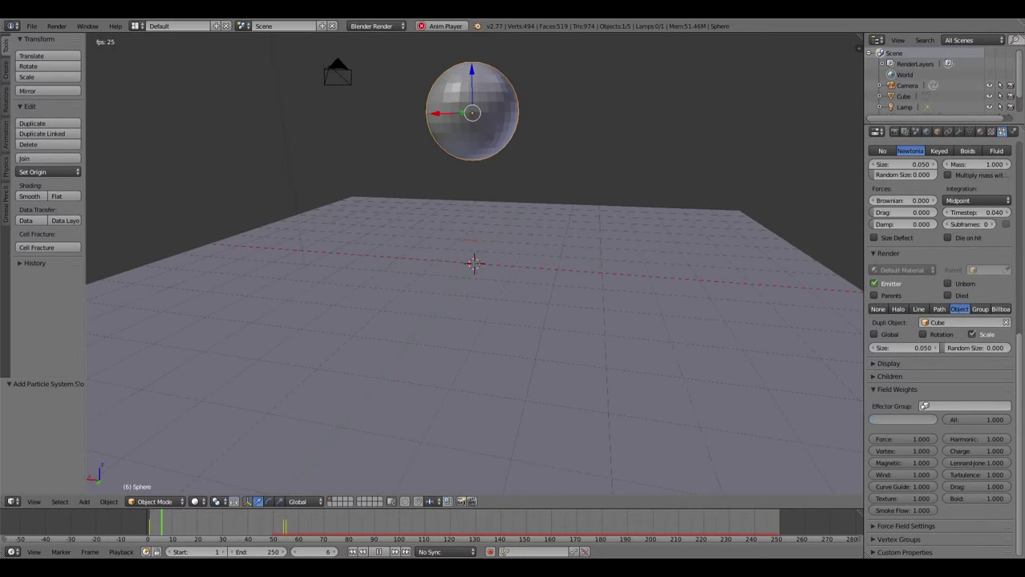
type("0")
key("Return")
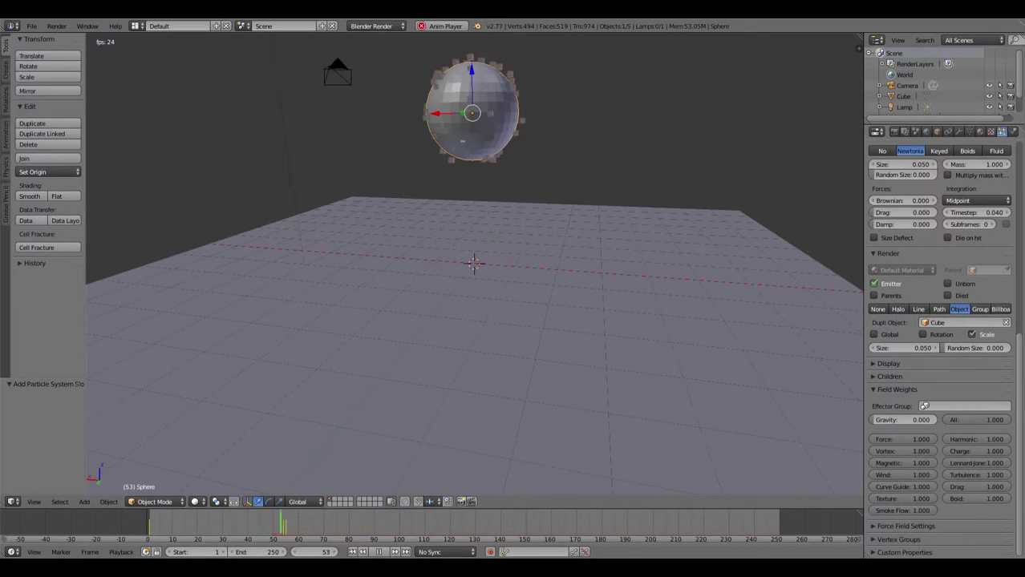
scroll(473, 263, "up", 1)
scroll(473, 263, "down", 3)
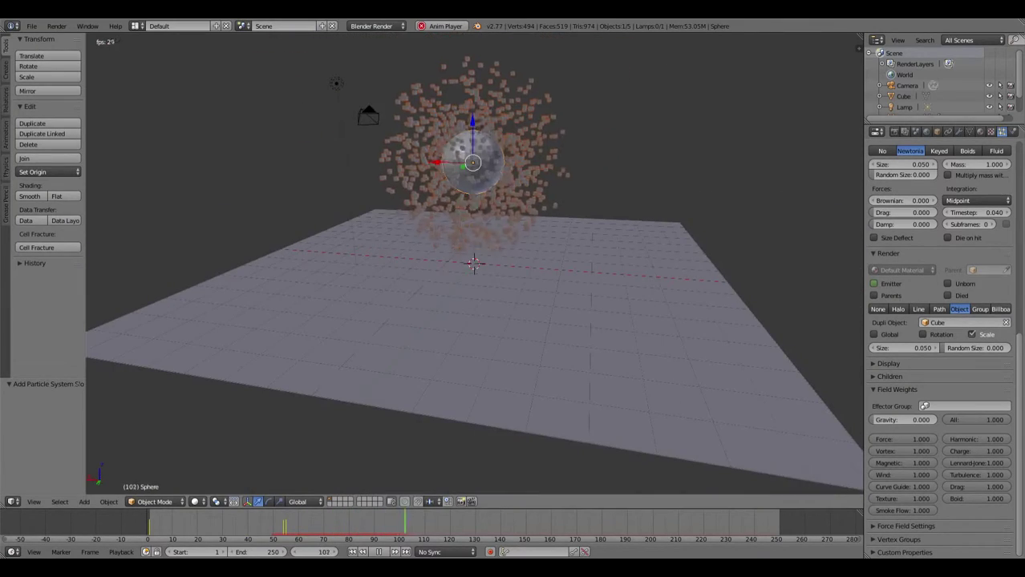
mouse_move(473, 263)
middle_mouse_down()
mouse_move(449, 337)
mouse_move(473, 263)
middle_mouse_up()
scroll(473, 263, "down", 2)
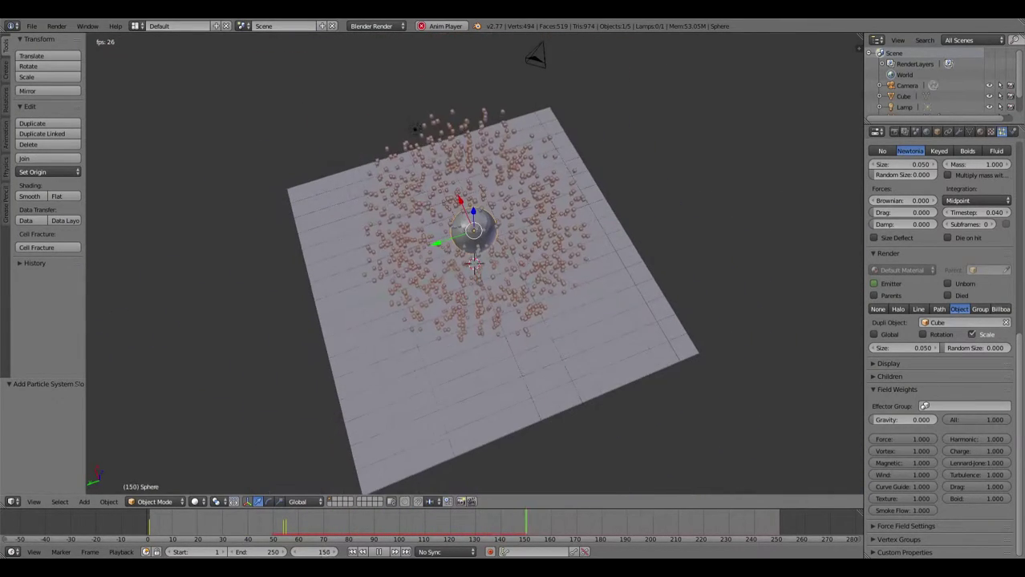